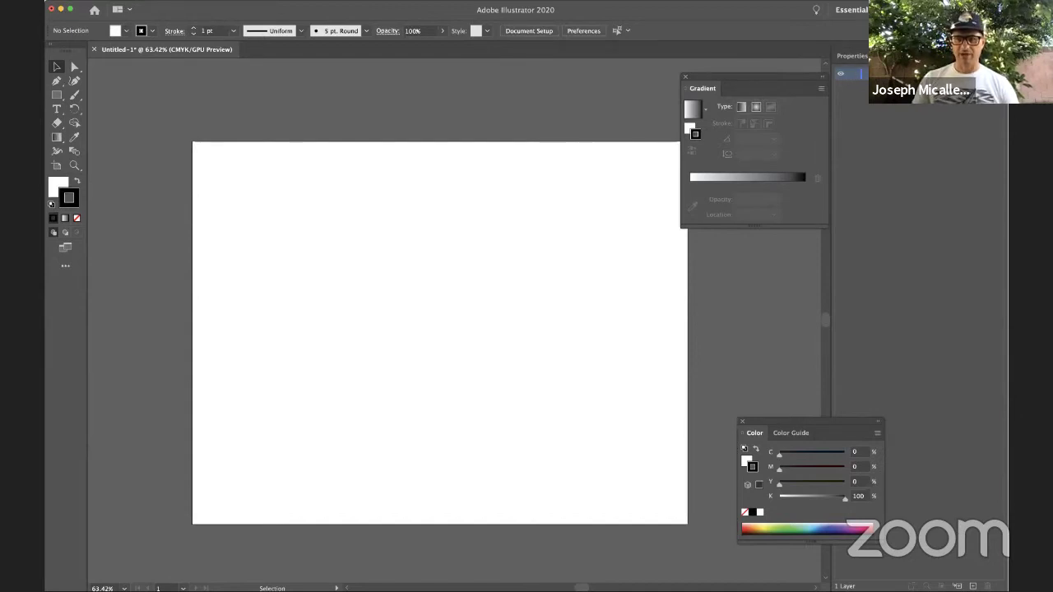
Set the Layers panel's row size to a custom 100 pixels.
click(1000, 56)
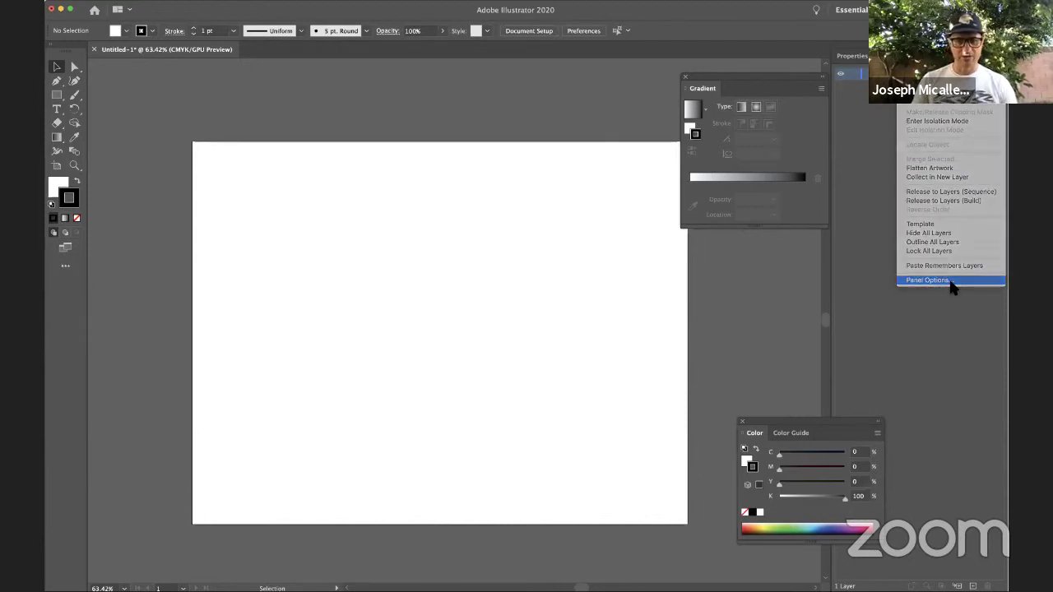
click(927, 280)
click(461, 276)
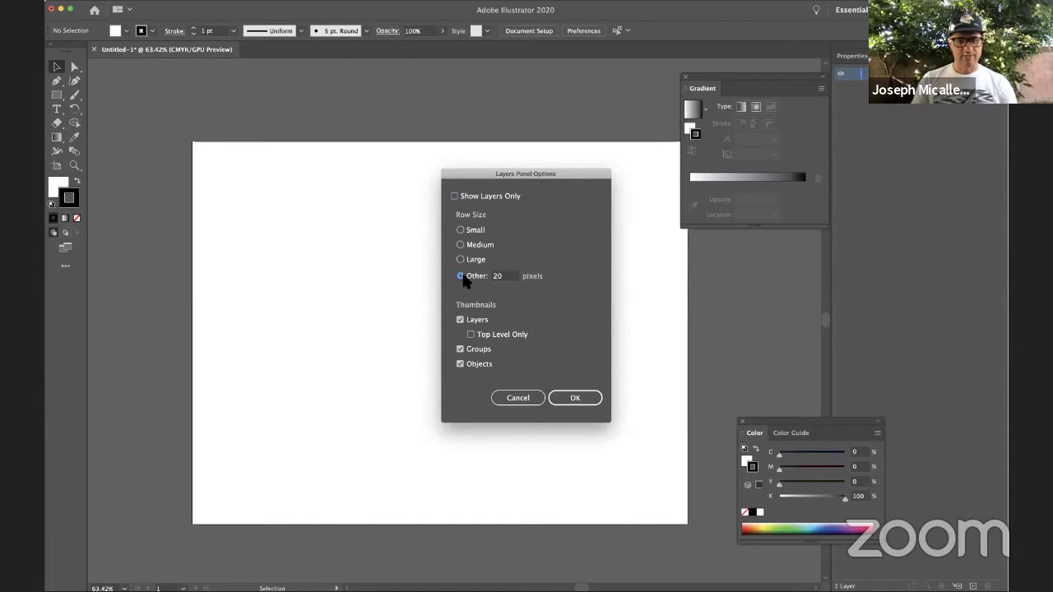
click(461, 277)
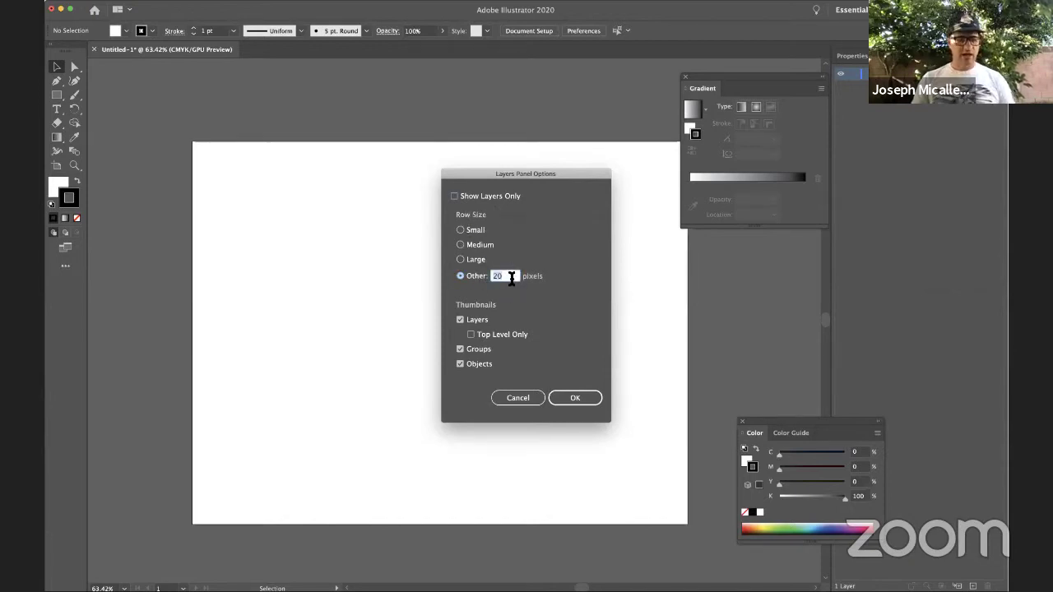
text(100)
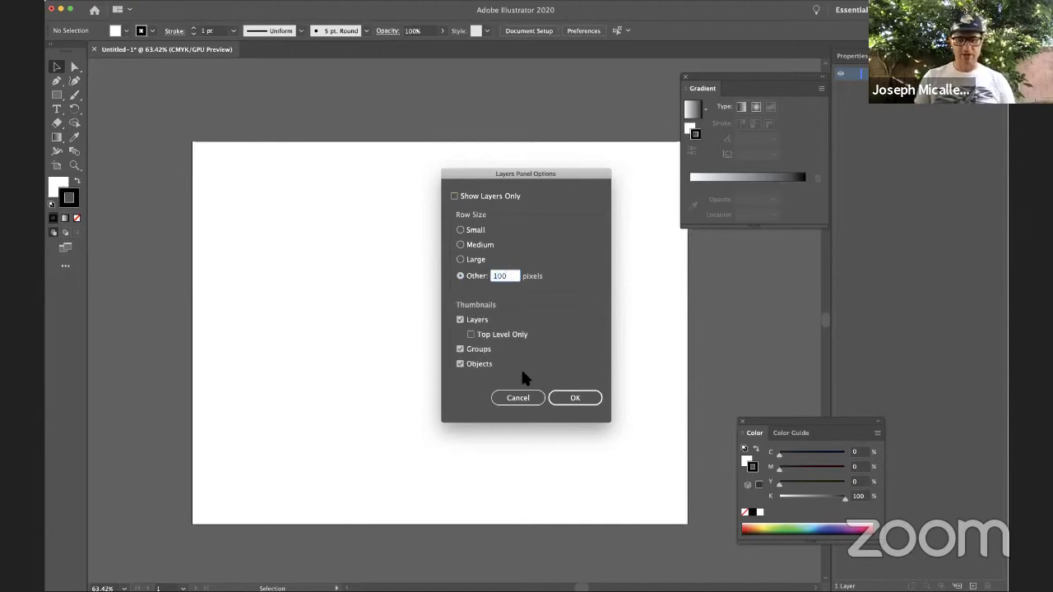
click(590, 398)
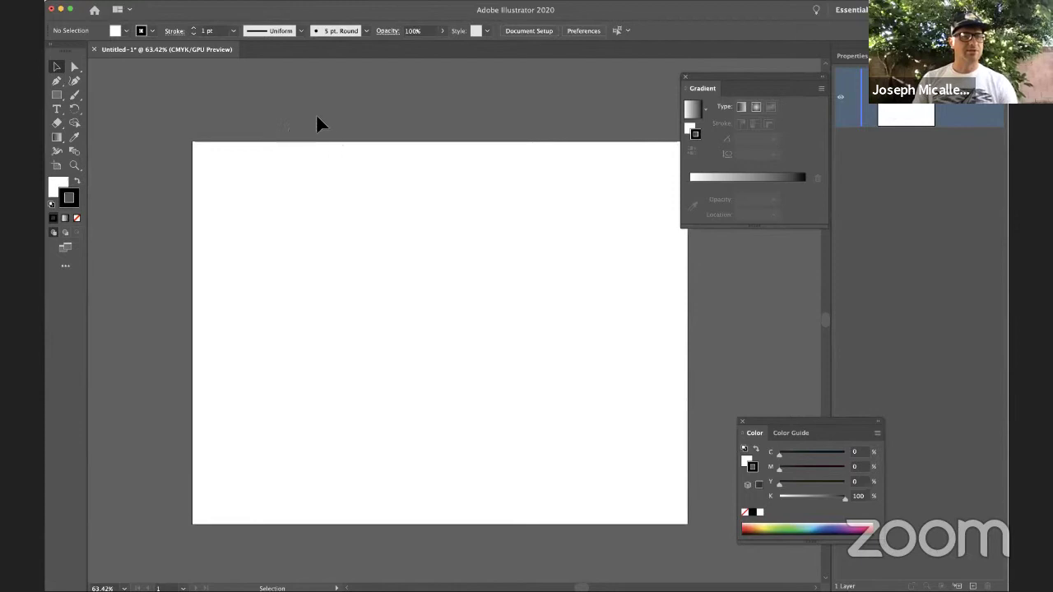
Start placing an image and browse the Desktop and Documents folders for the sketch photo, sorting files by modification date.
click(115, 1)
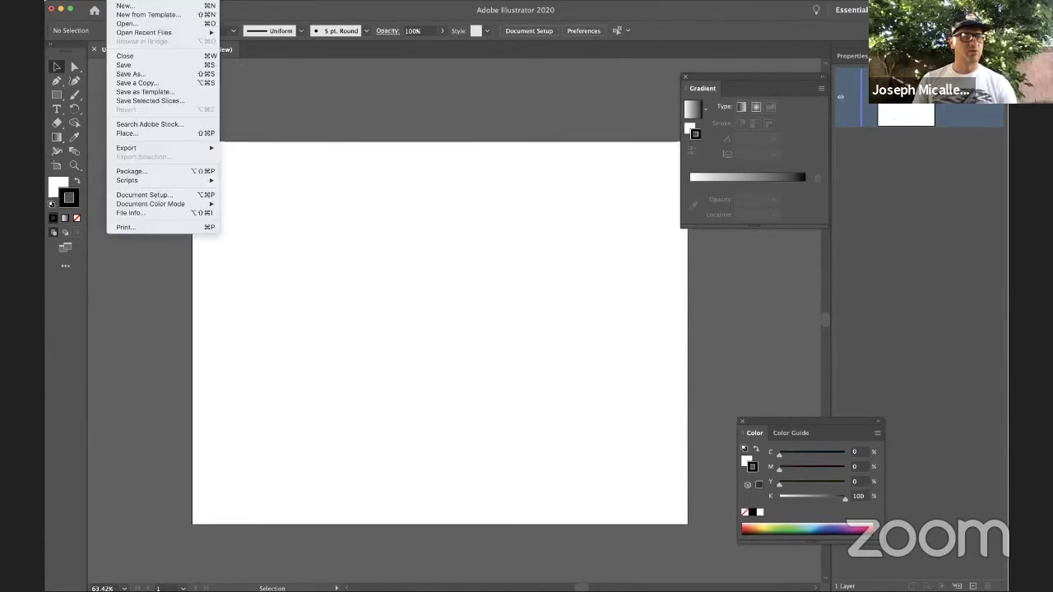
click(125, 134)
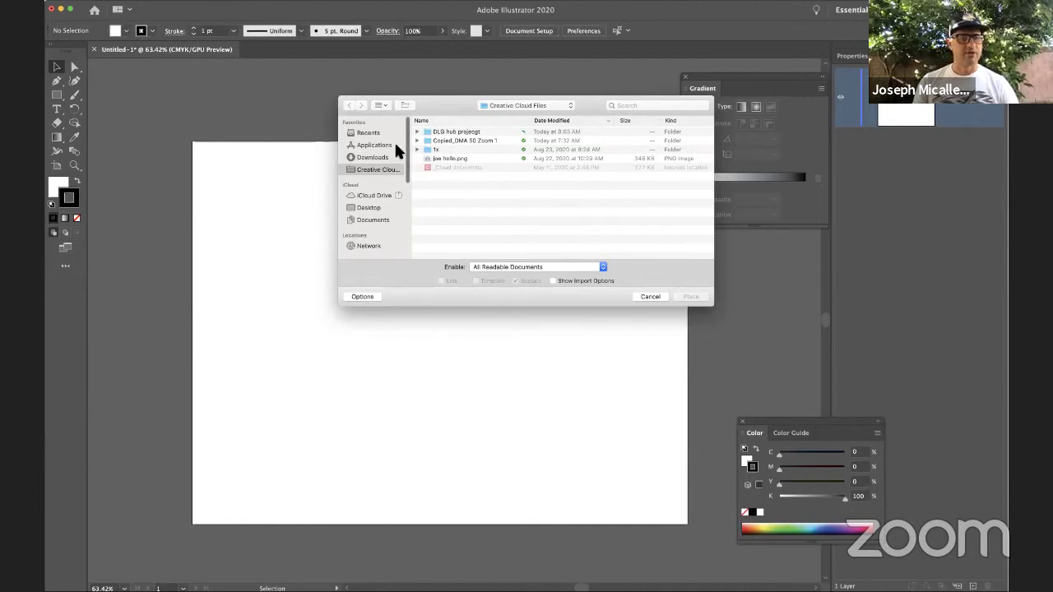
click(366, 207)
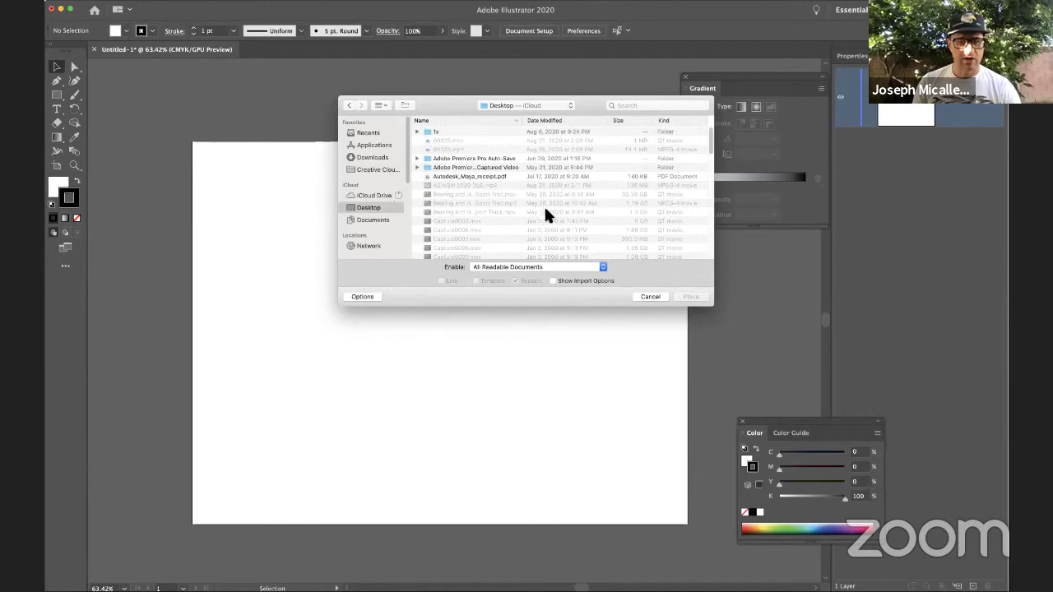
click(555, 121)
drag(714, 309, 851, 450)
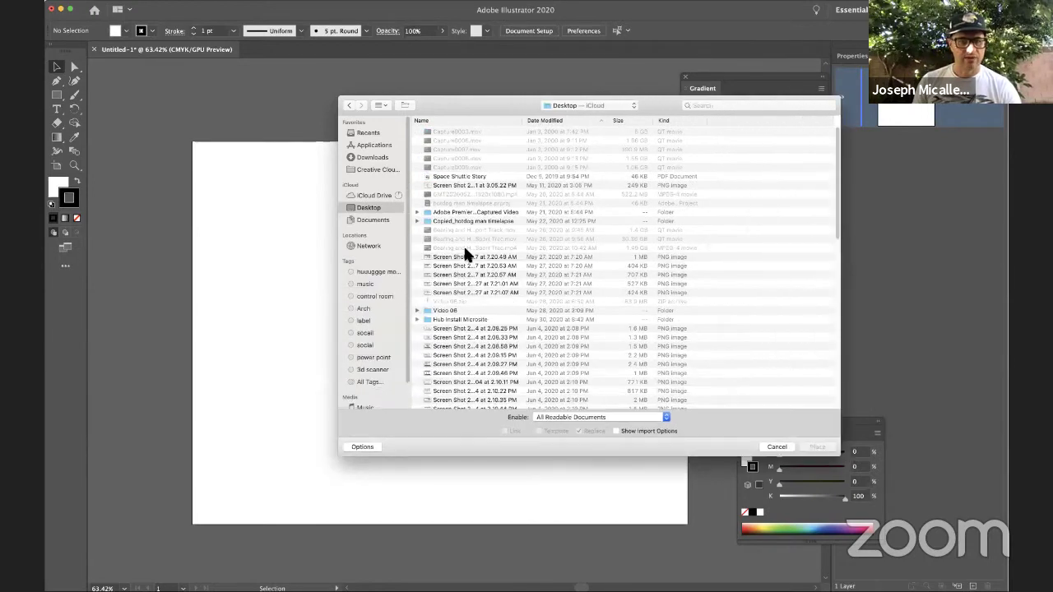
click(366, 217)
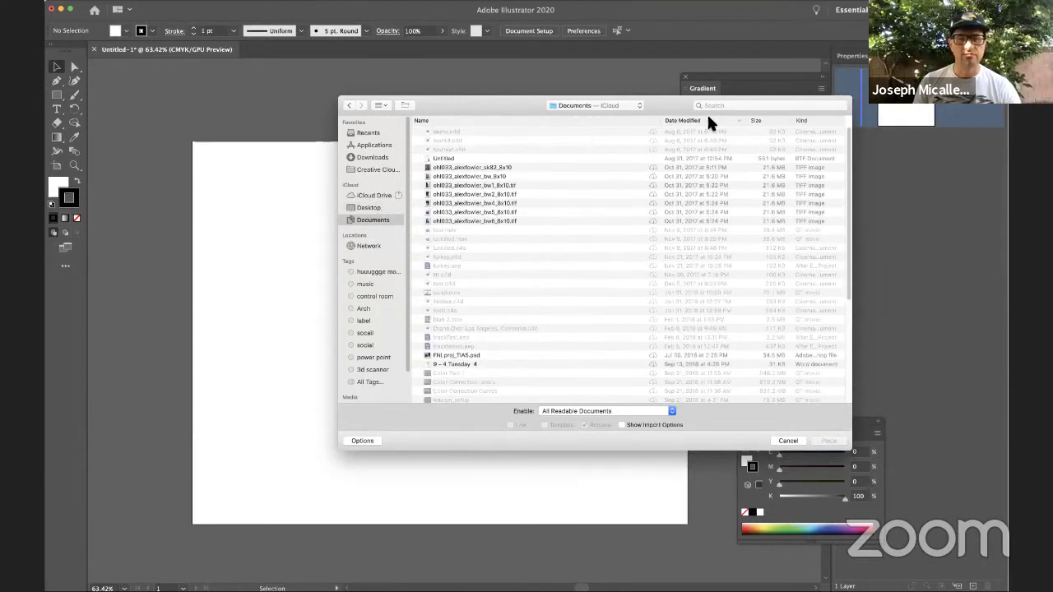
click(707, 117)
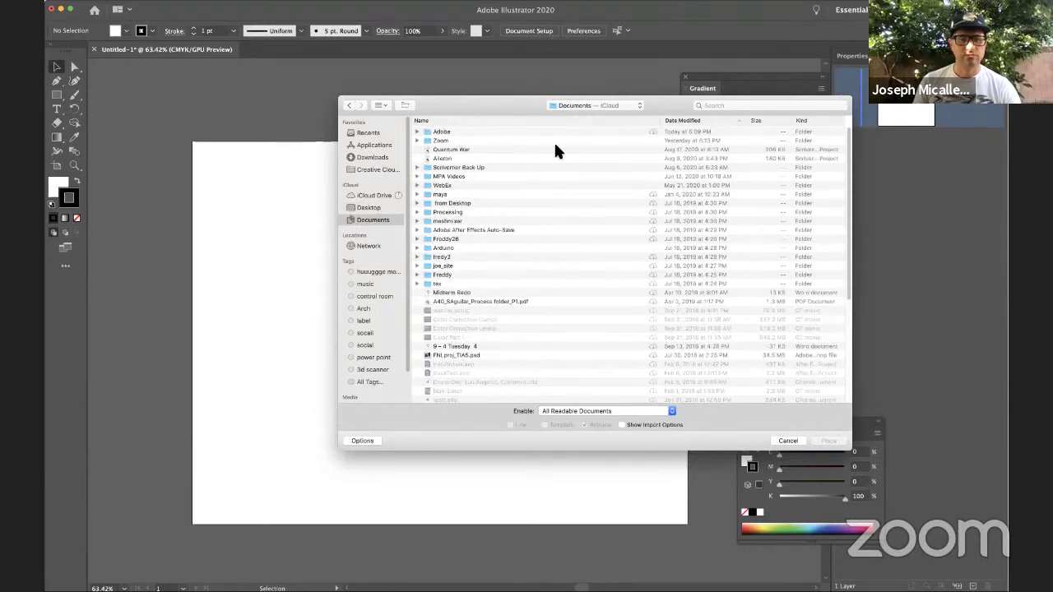
click(696, 117)
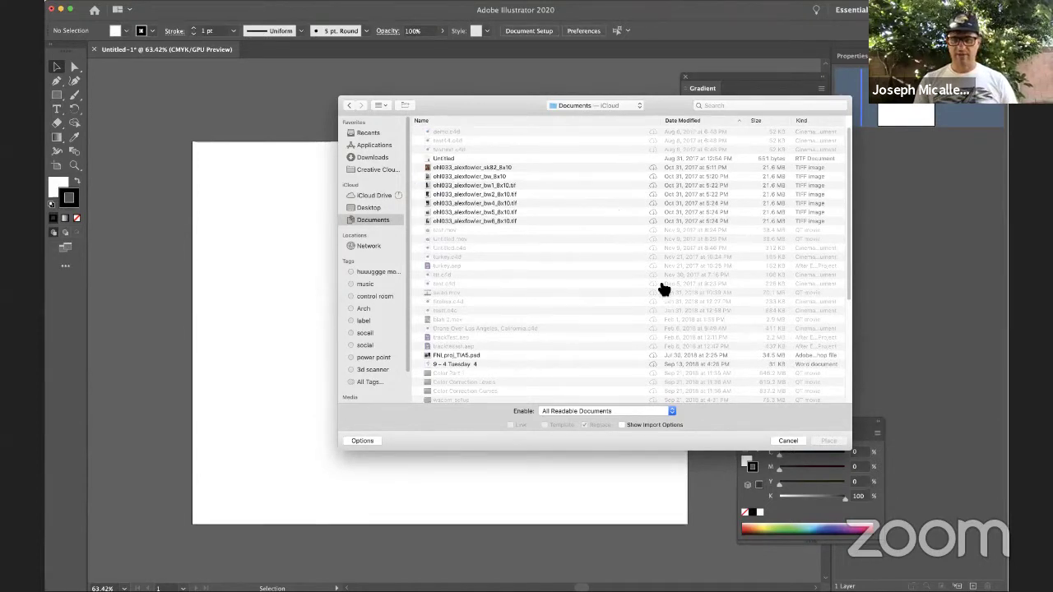
key(Escape)
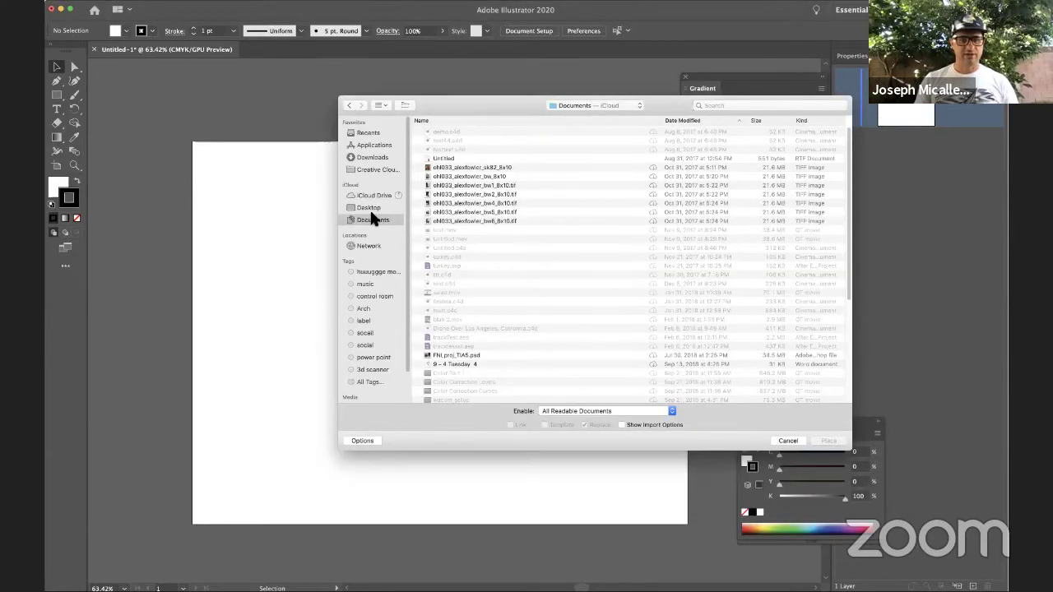
List all document types on the Desktop, newest first, and try to place the HEIC photo.
click(371, 211)
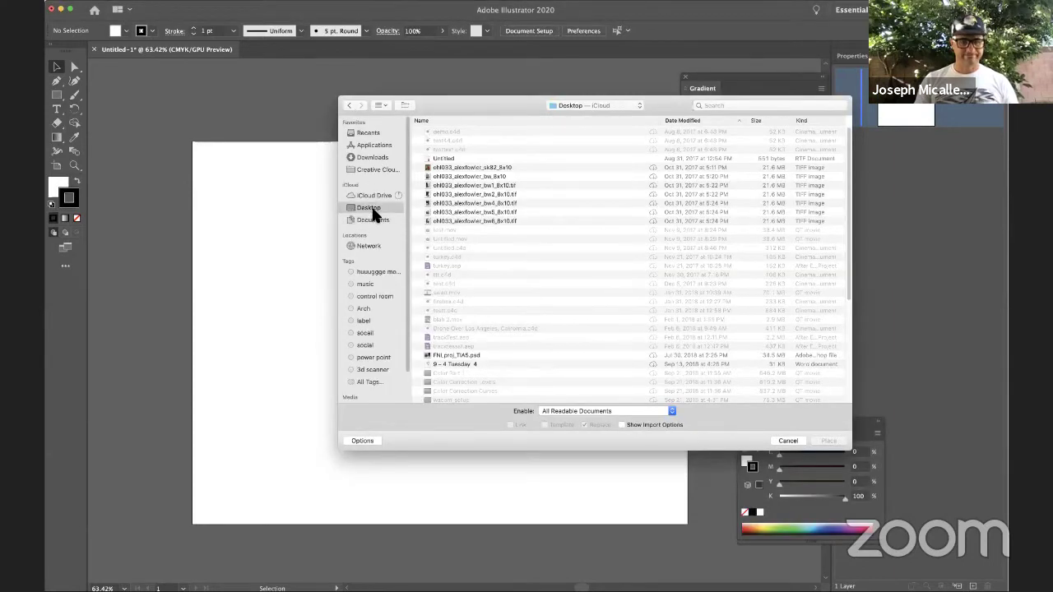
click(703, 122)
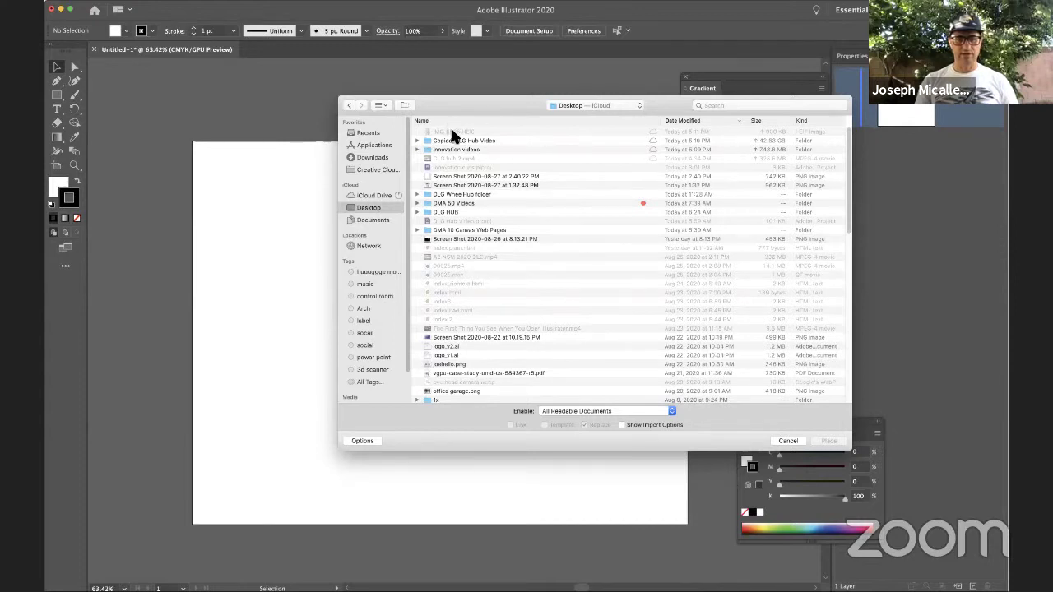
click(584, 409)
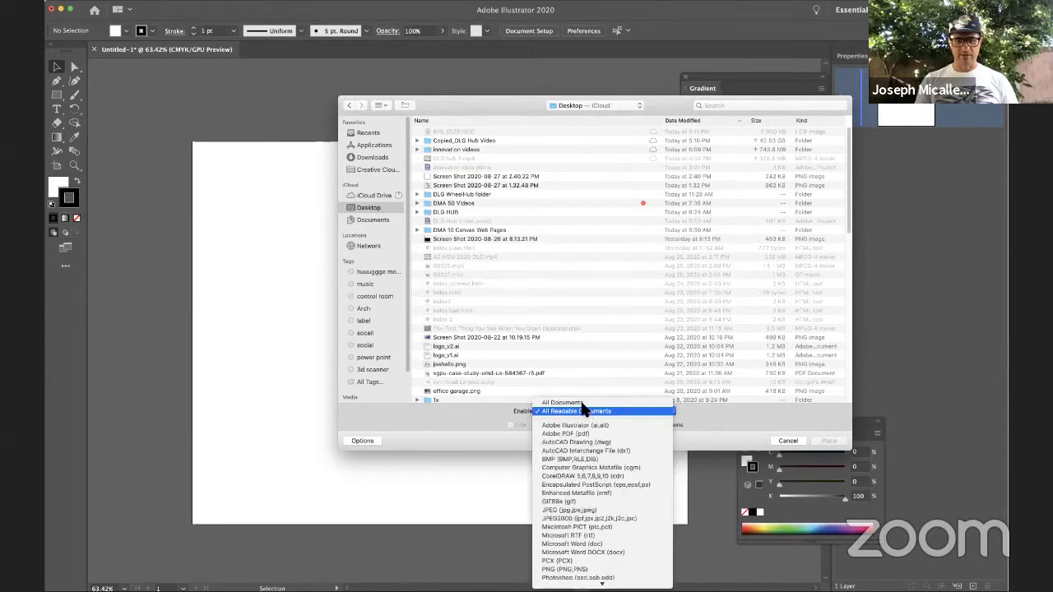
click(567, 402)
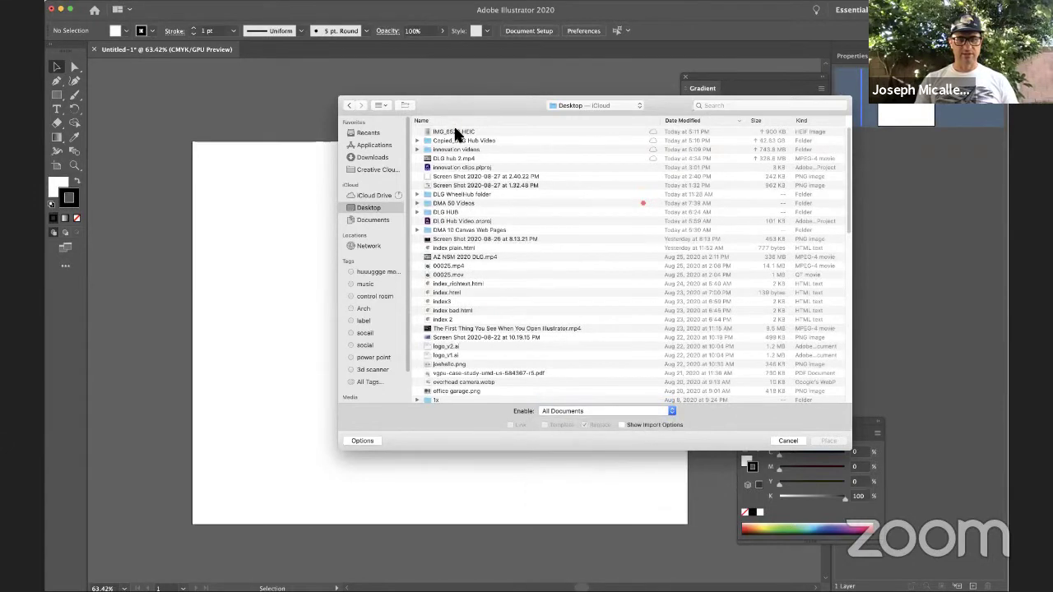
double_click(453, 128)
click(623, 322)
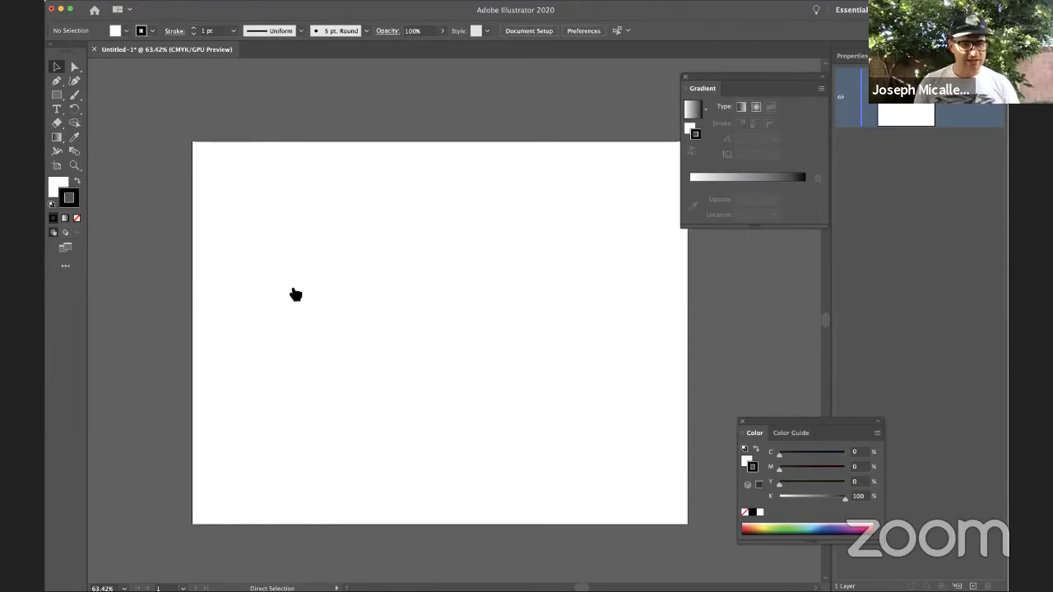
Capture the whale sketch as a screen image and paste it onto the artboard.
click(358, 310)
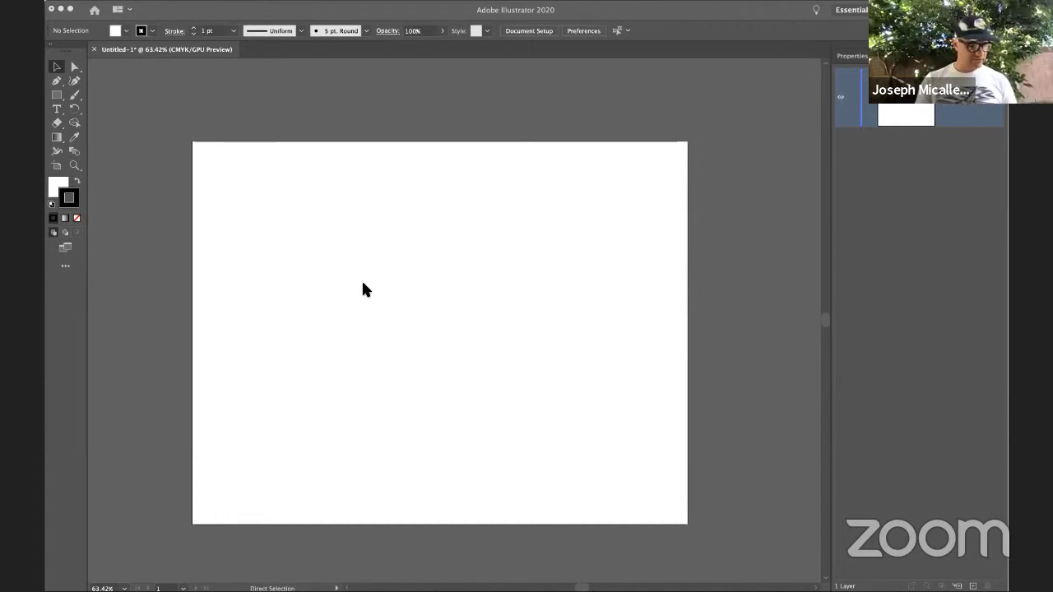
key(super+shift+4)
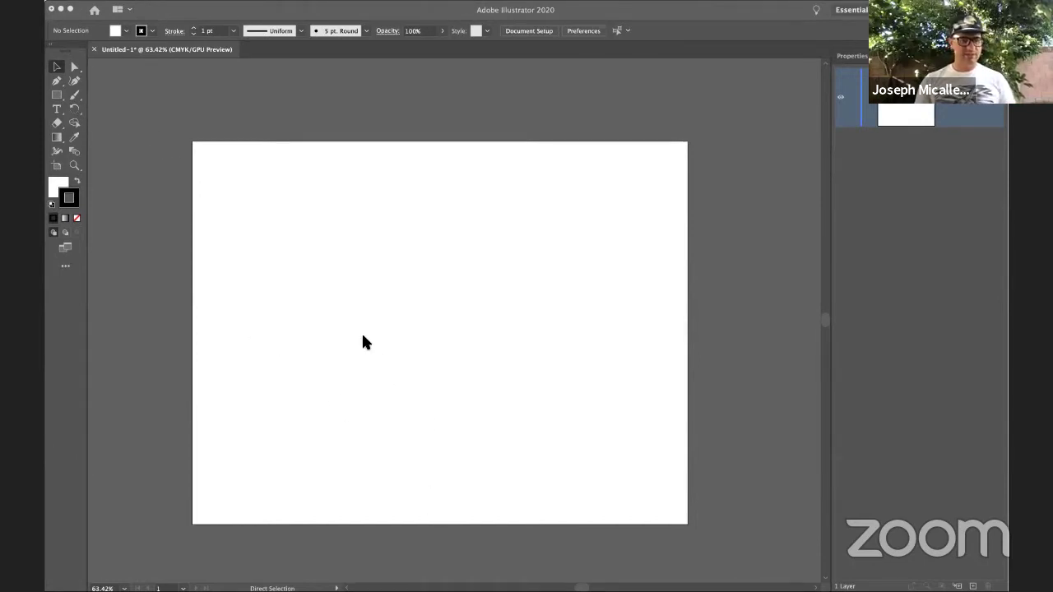
click(324, 357)
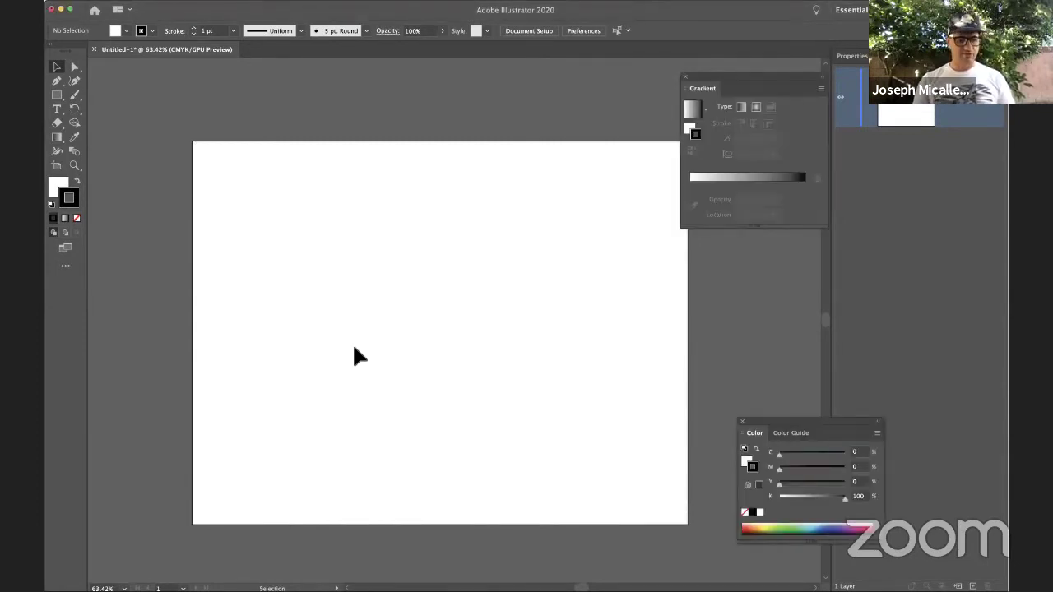
key(super+v)
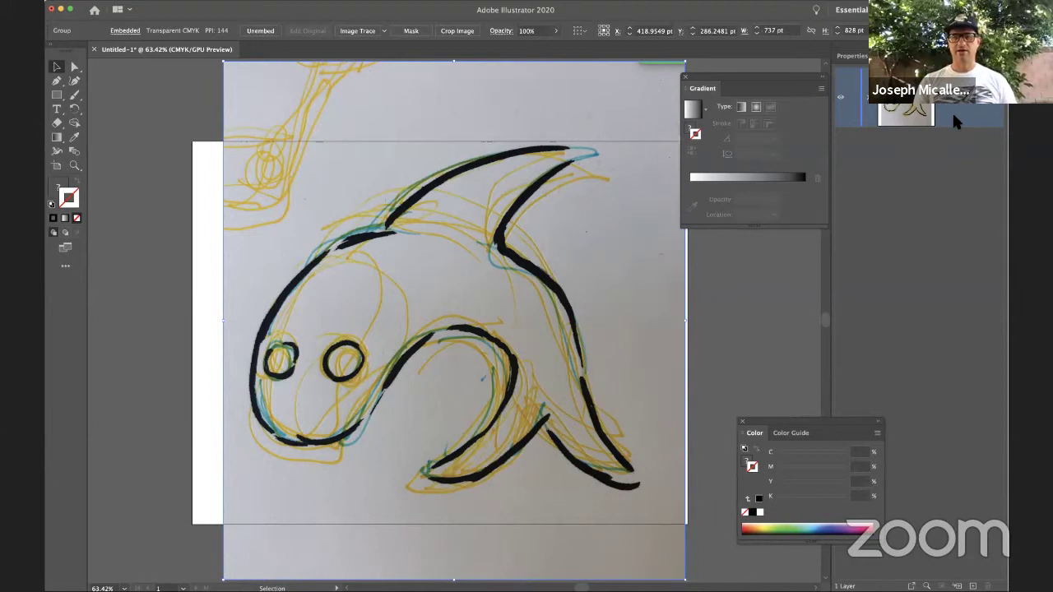
Dim the images on Layer 1 to 20% in its layer options.
double_click(952, 111)
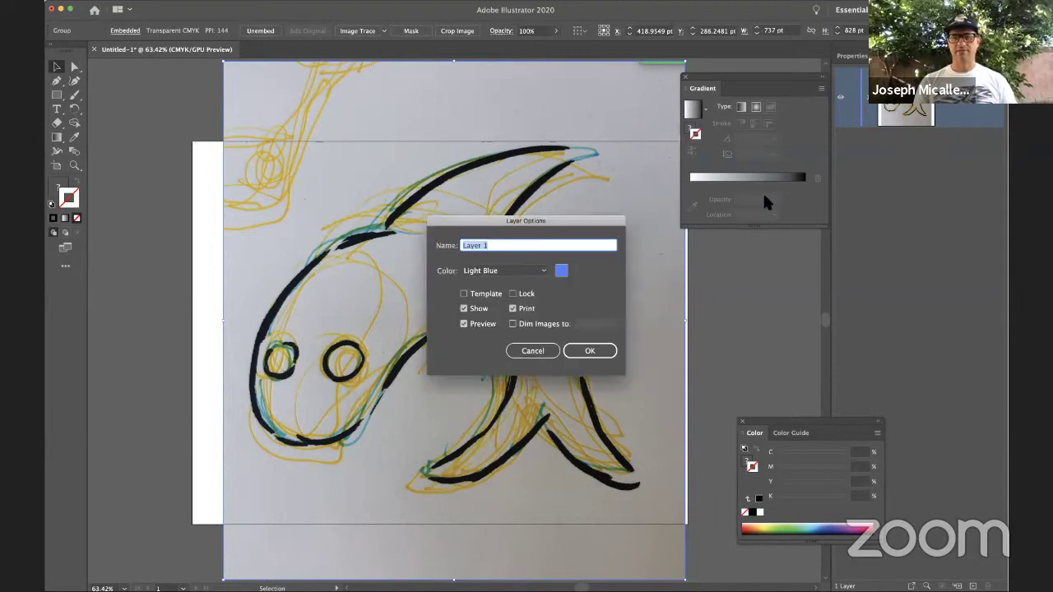
click(513, 324)
double_click(581, 325)
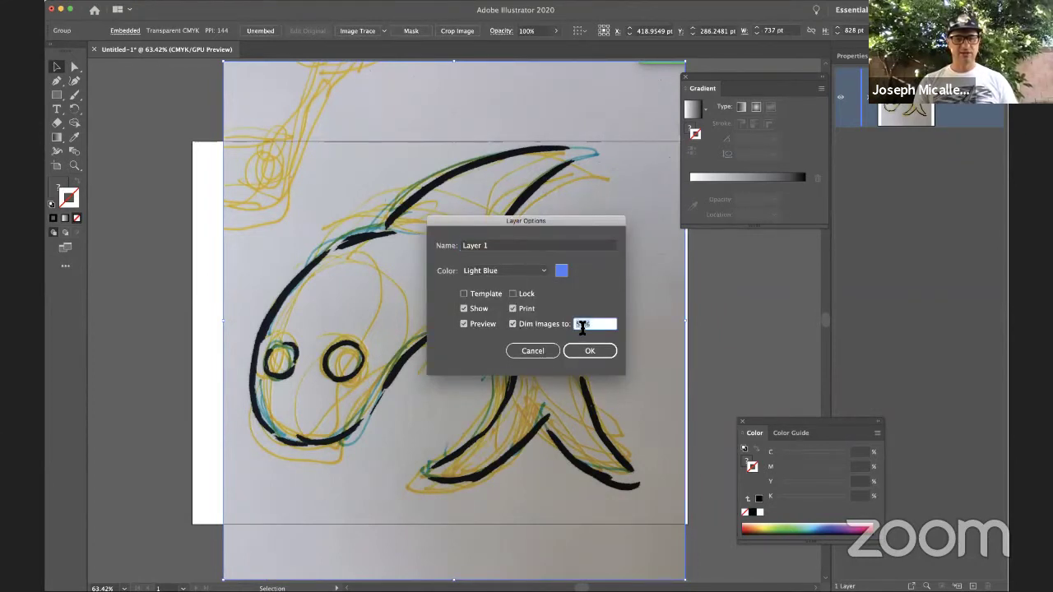
text(20)
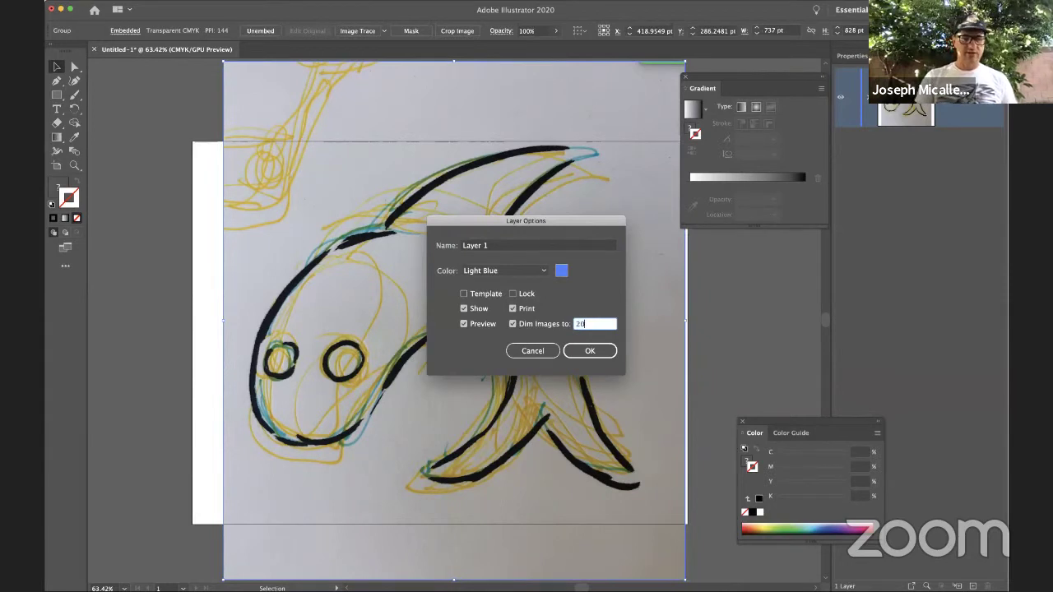
click(590, 350)
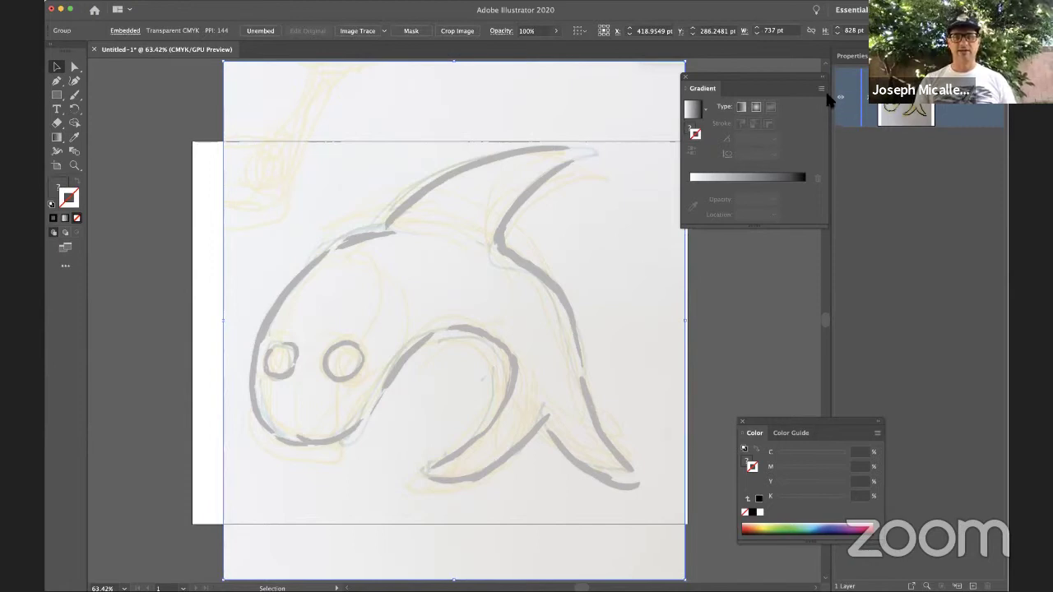
Lock the sketch layer and add a new layer above it.
click(853, 99)
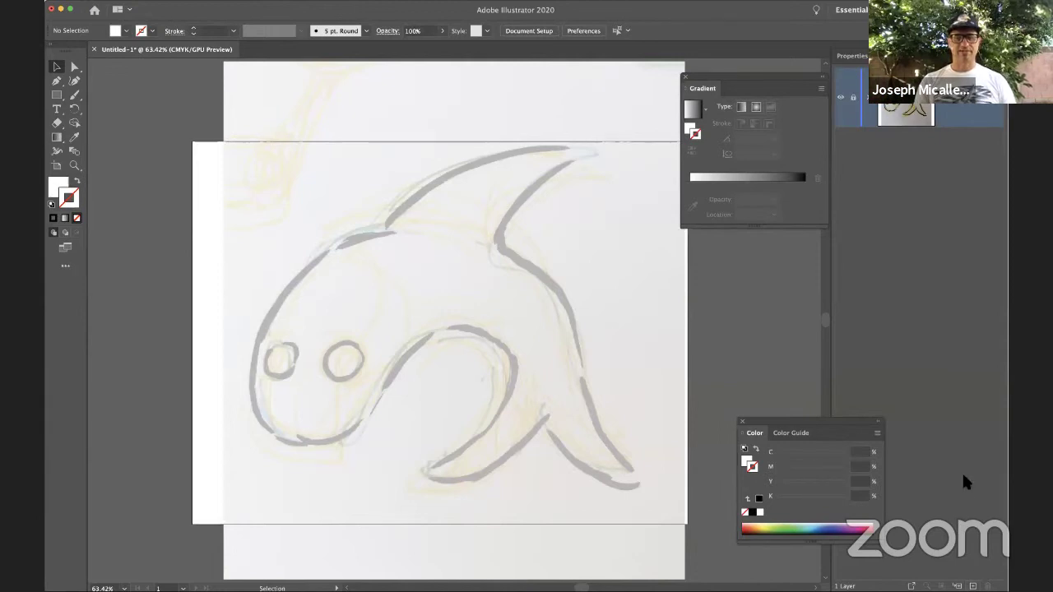
click(972, 585)
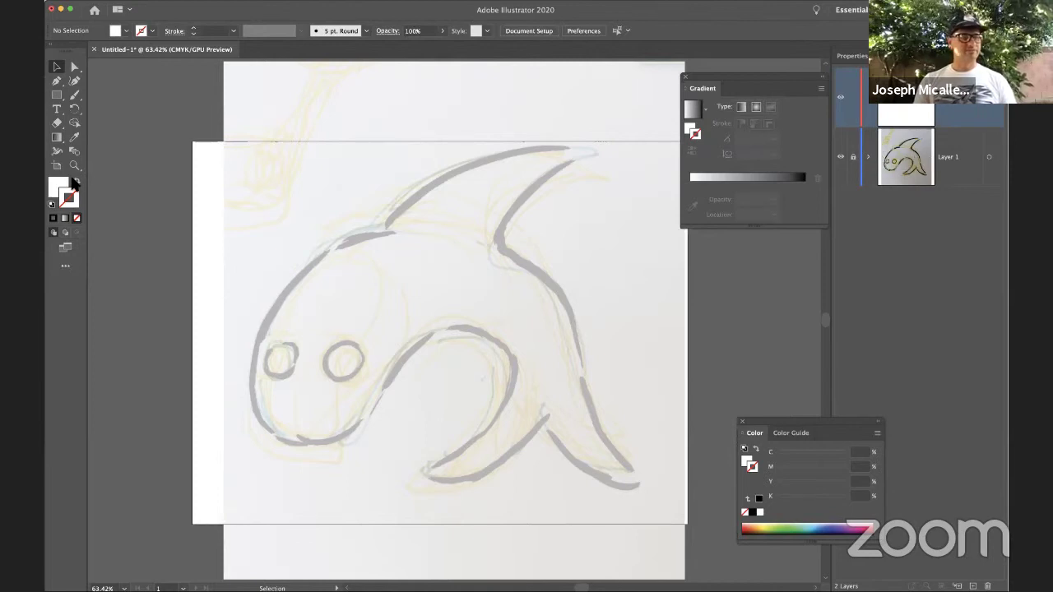
Set the fill to none and the stroke to solid black (000000).
click(54, 189)
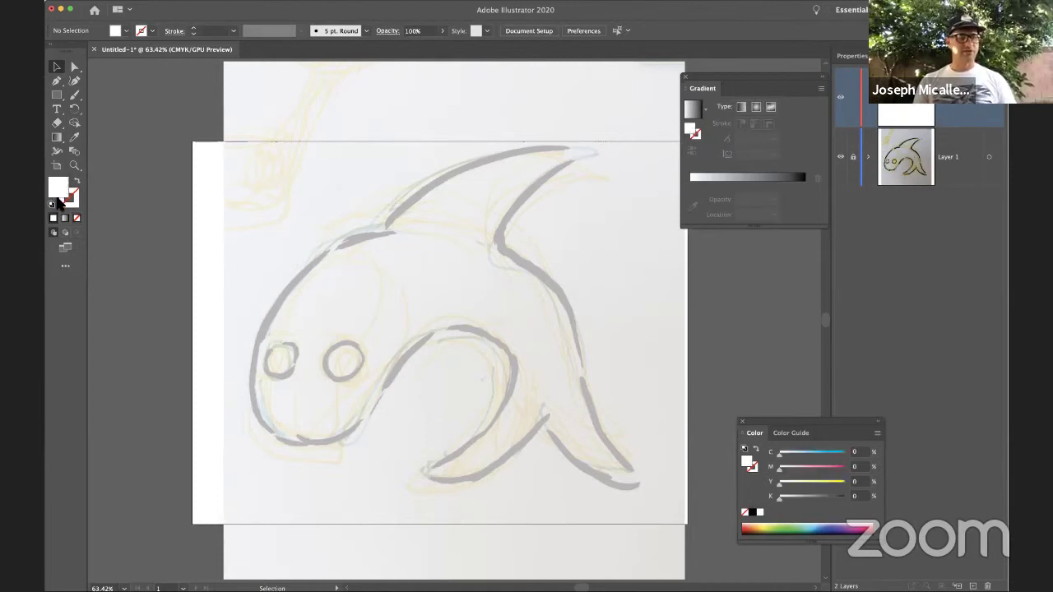
click(77, 219)
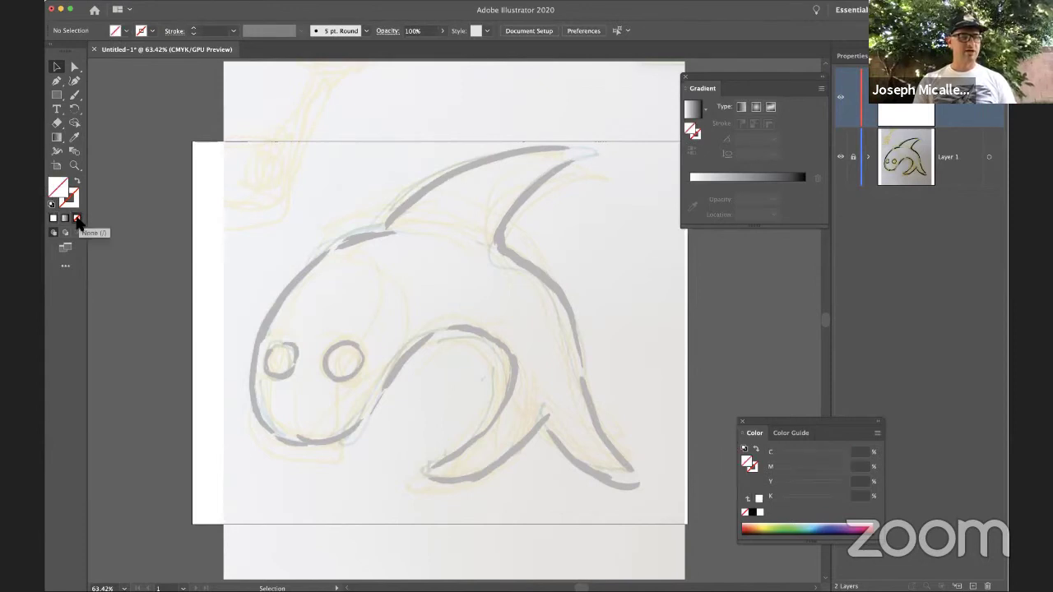
click(75, 206)
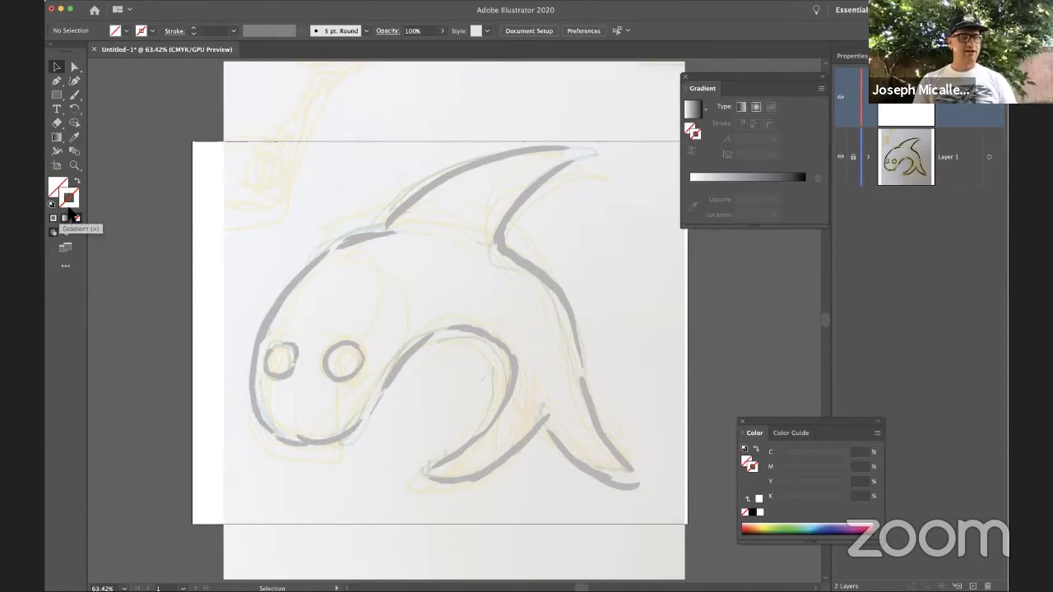
click(53, 218)
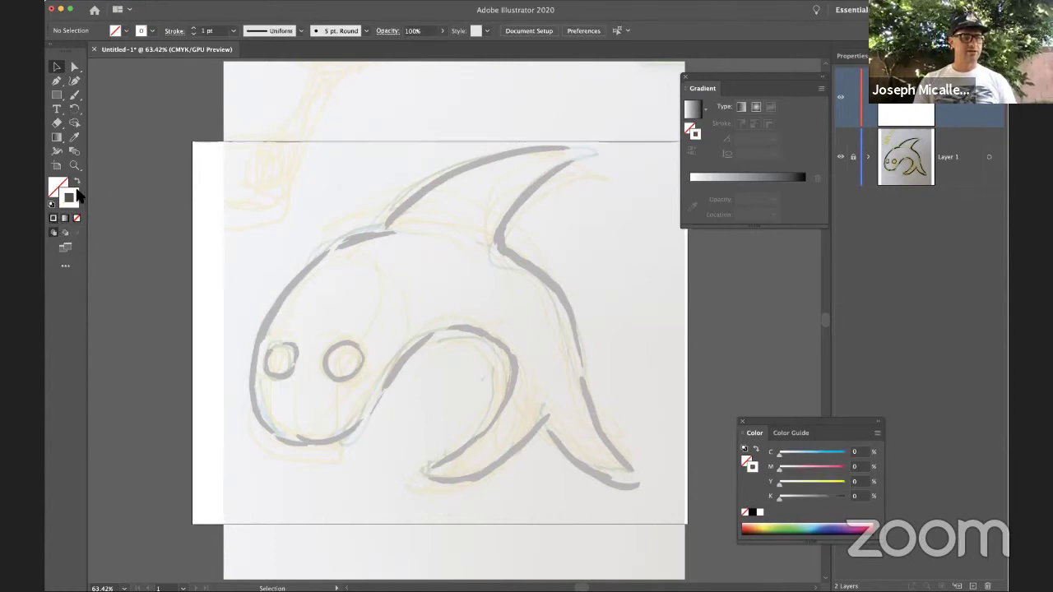
double_click(72, 196)
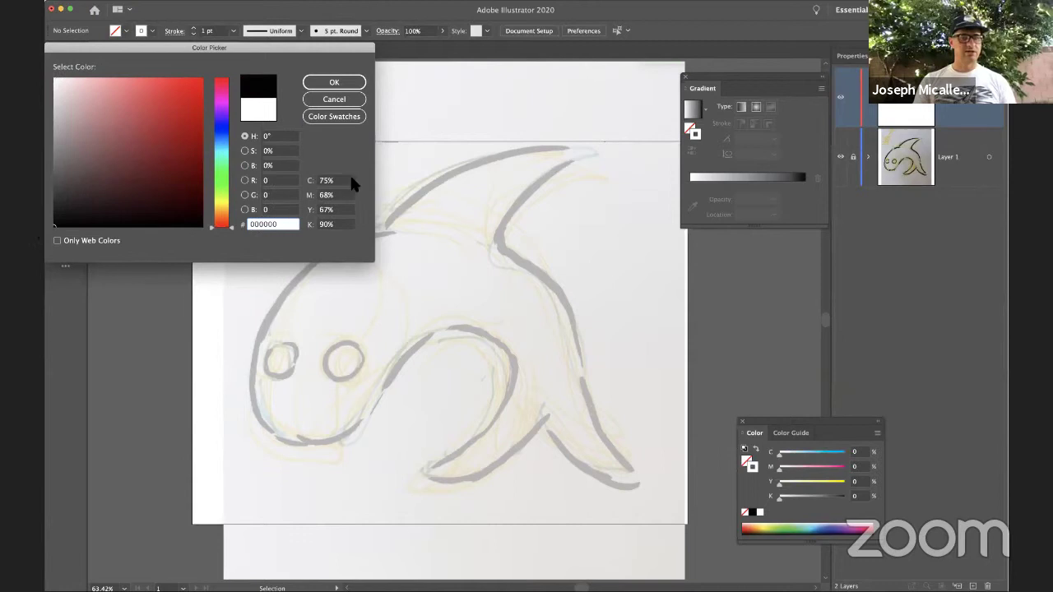
drag(266, 55, 503, 163)
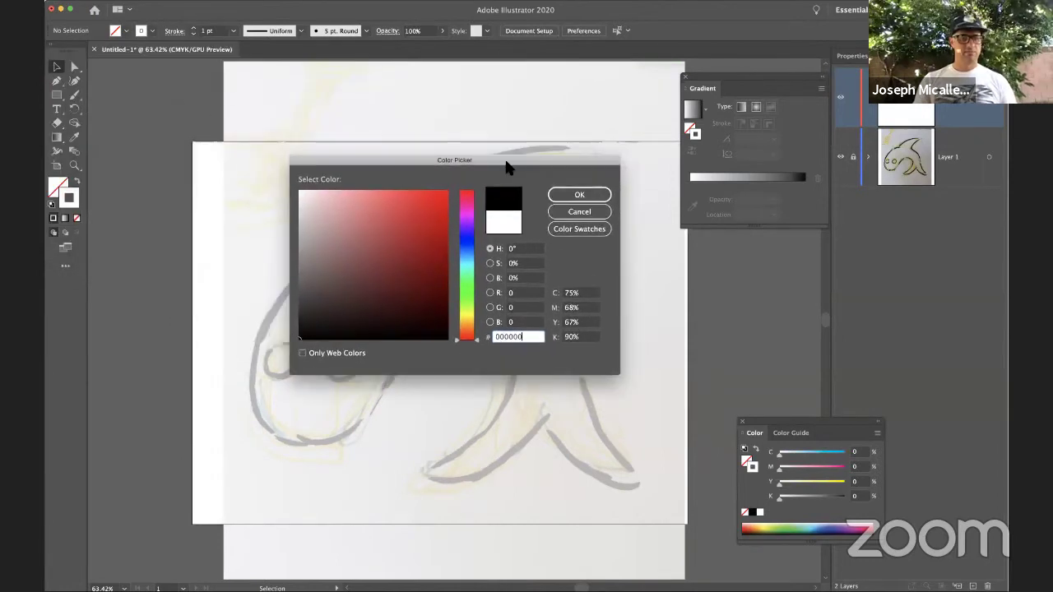
key(Return)
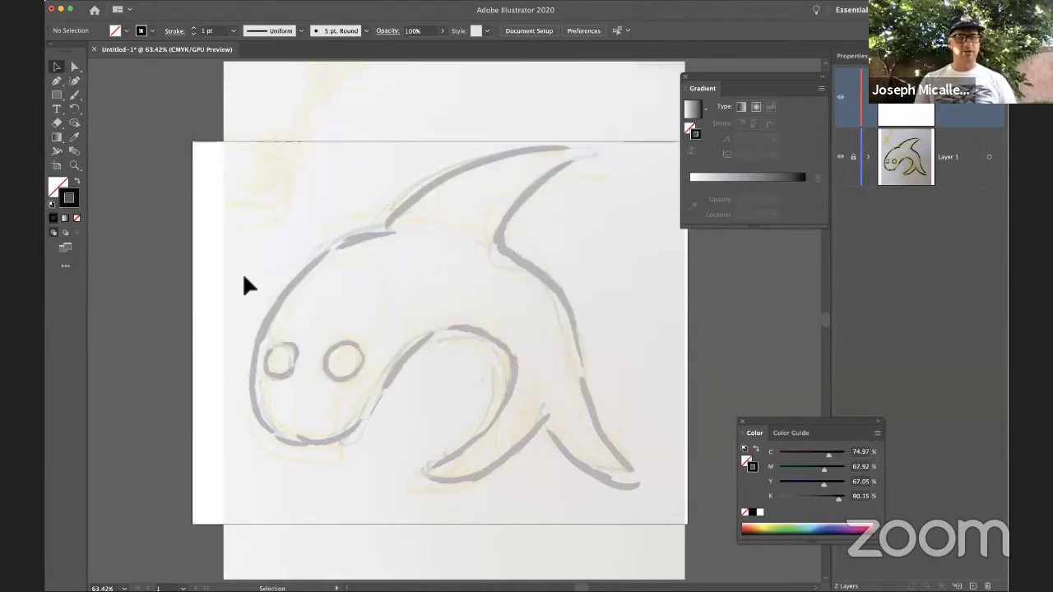
Trace the whale's head, back and the front edge of the dorsal fin up to its tip with the Curvature tool.
click(74, 79)
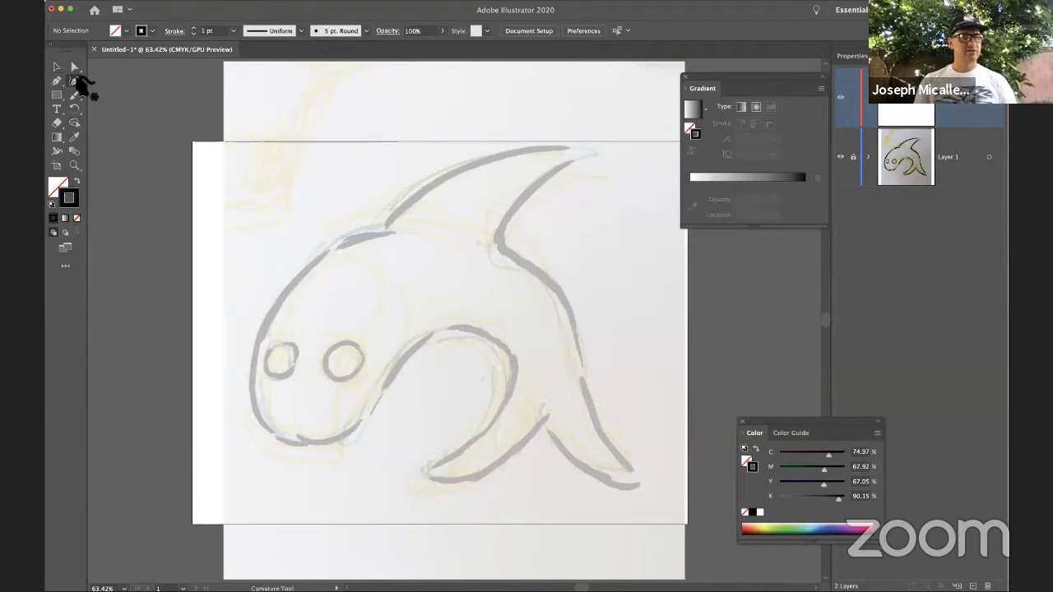
click(252, 398)
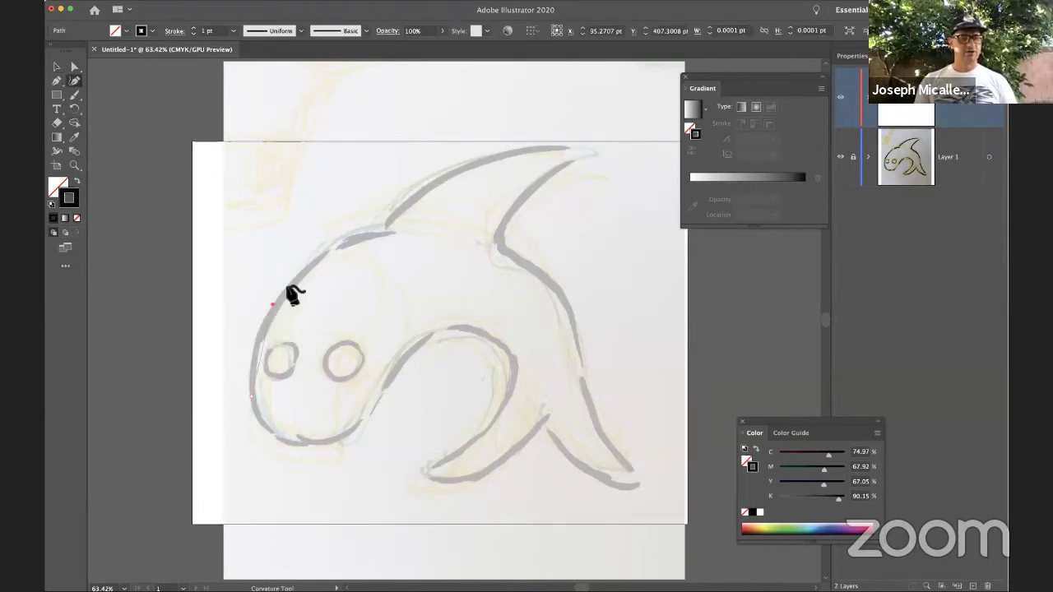
click(270, 312)
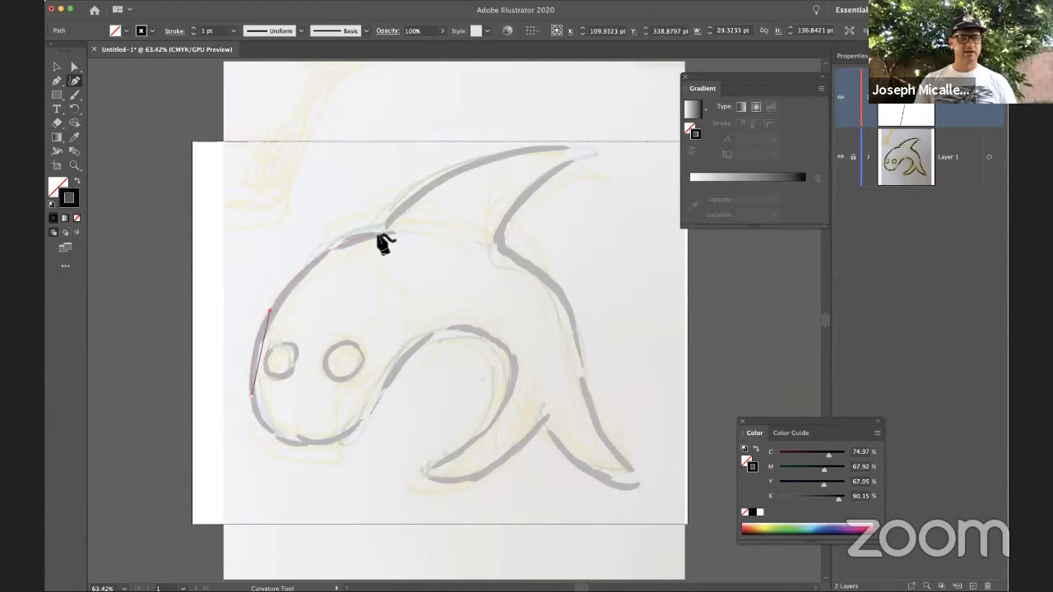
click(383, 230)
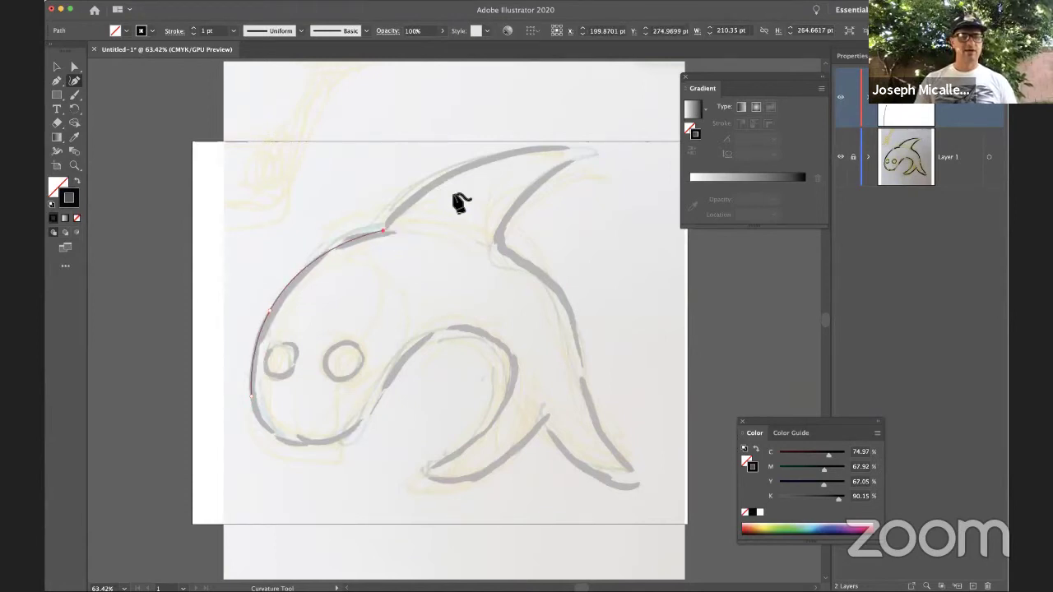
click(459, 168)
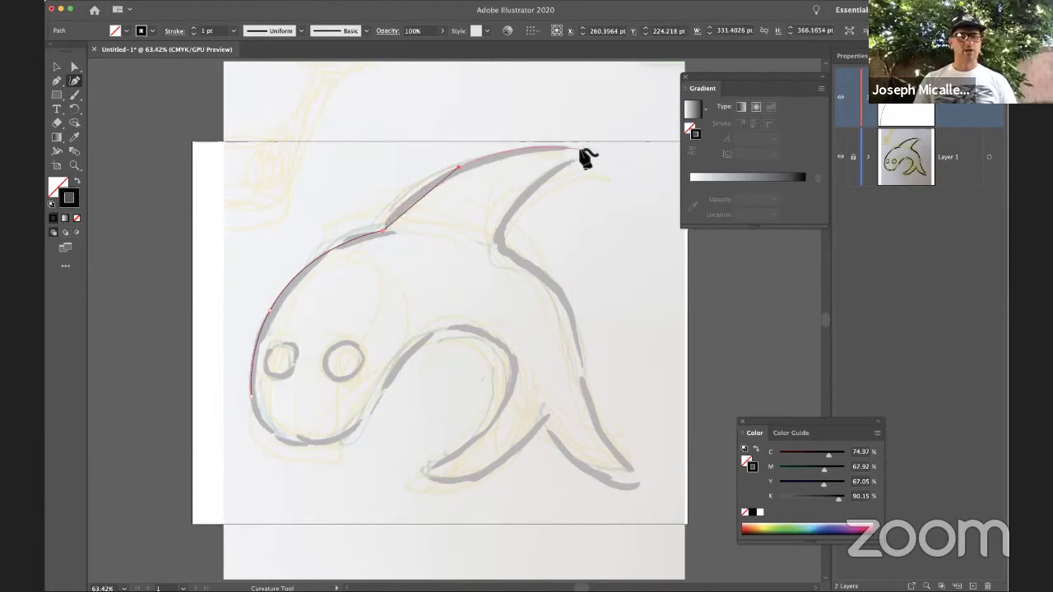
click(582, 153)
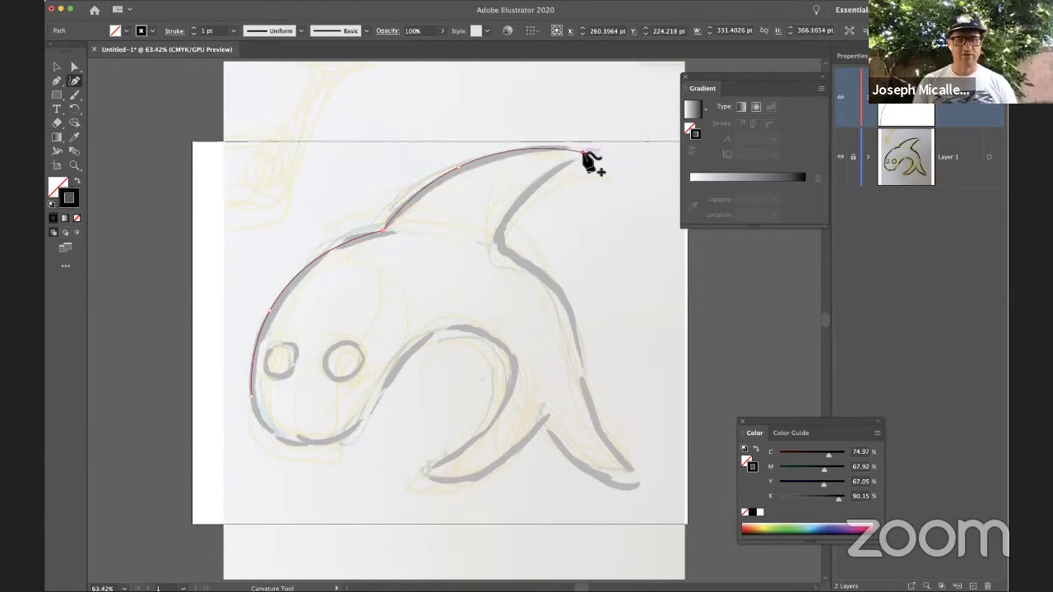
Continue the path down the dorsal fin's rear edge and along the outer back to the right tail tip.
click(496, 234)
click(499, 248)
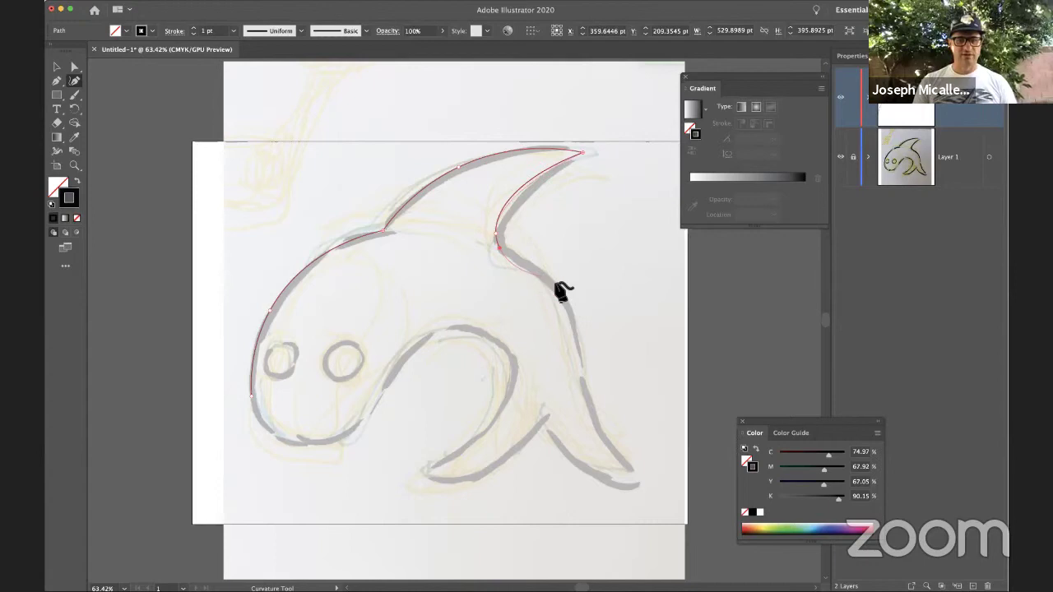
click(562, 288)
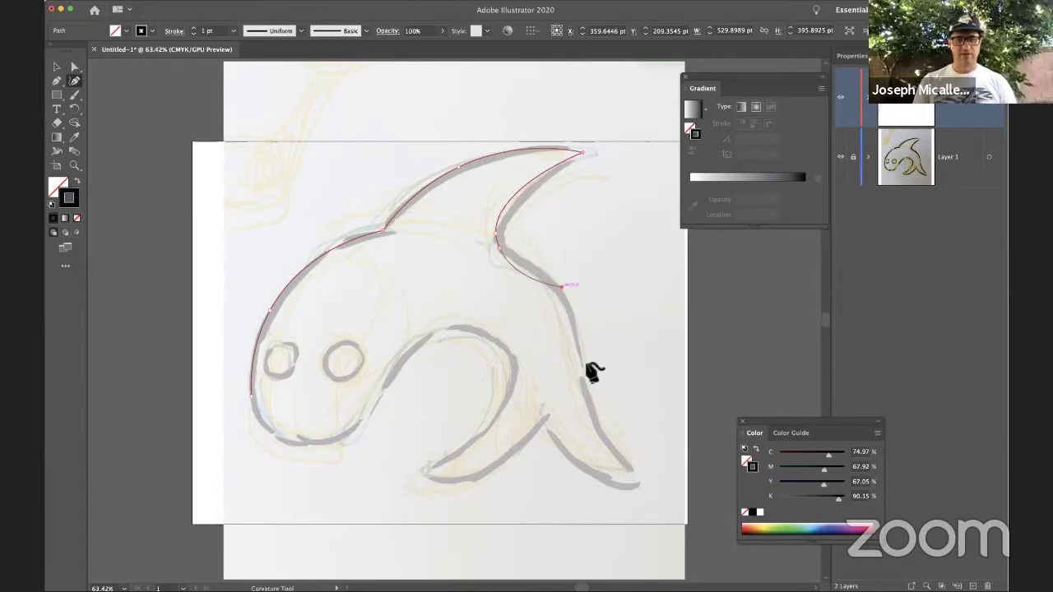
click(587, 392)
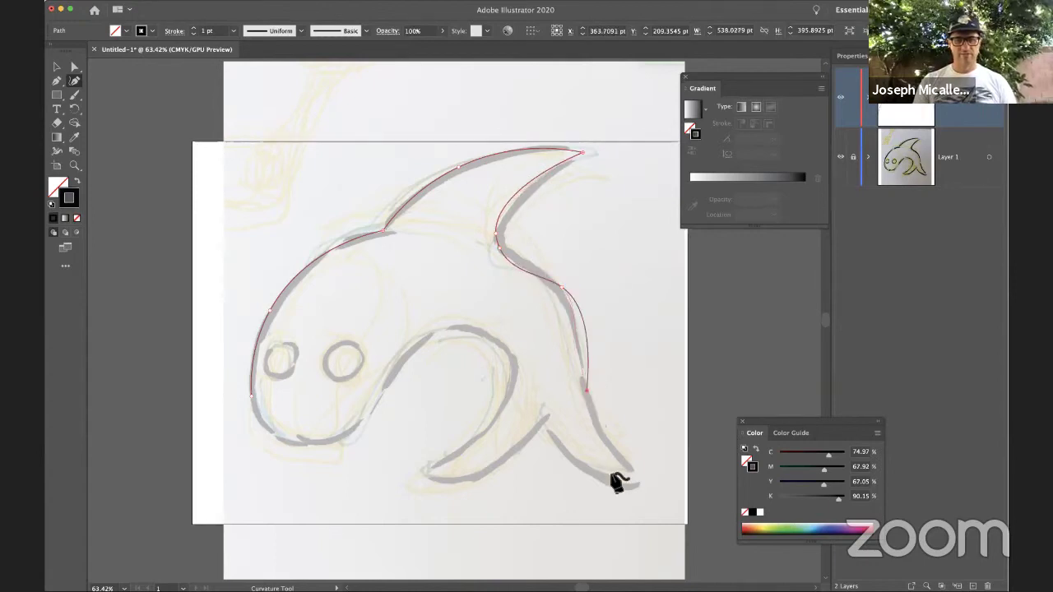
click(643, 481)
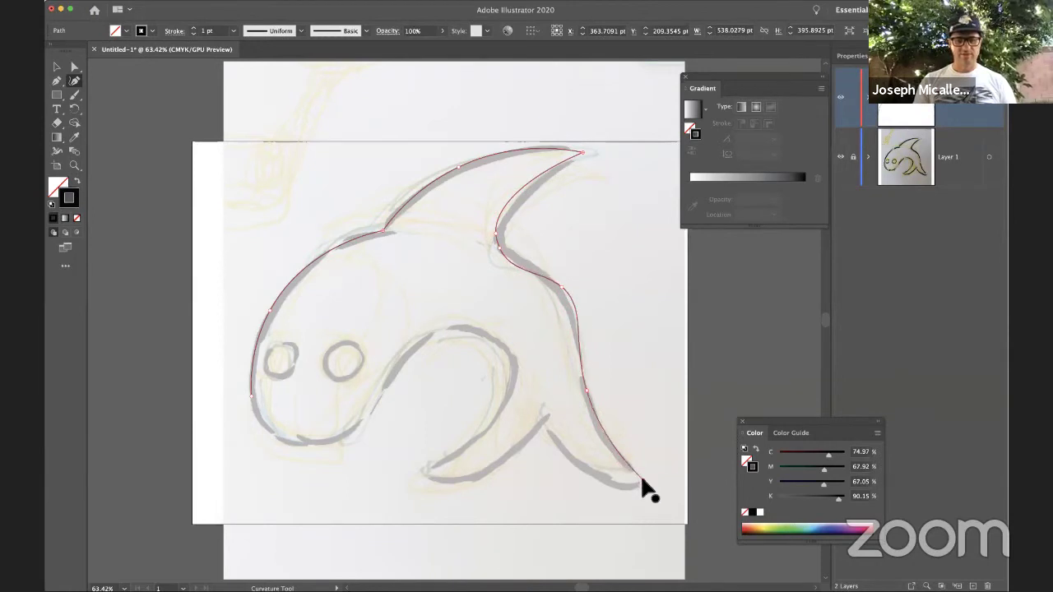
Trace the tail's lower edge through the central notch to the left tail tip, ending there with a corner point.
click(585, 472)
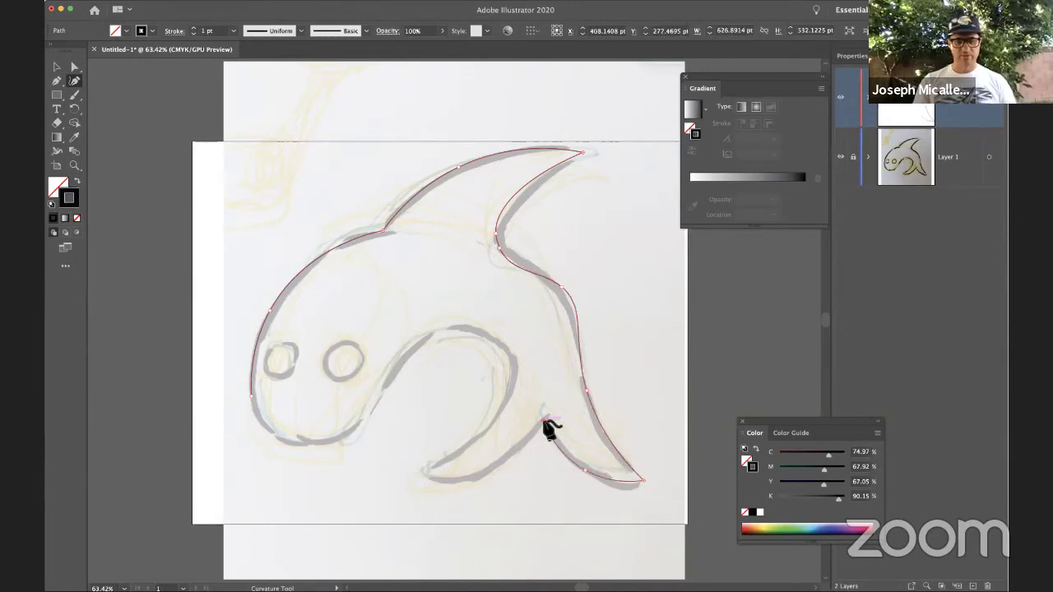
click(543, 421)
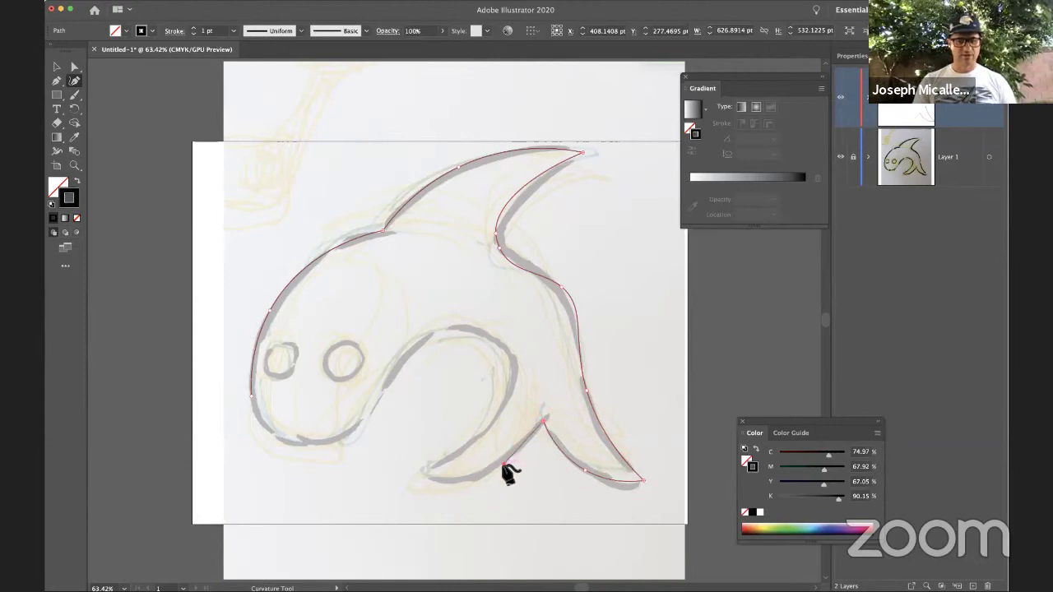
click(424, 476)
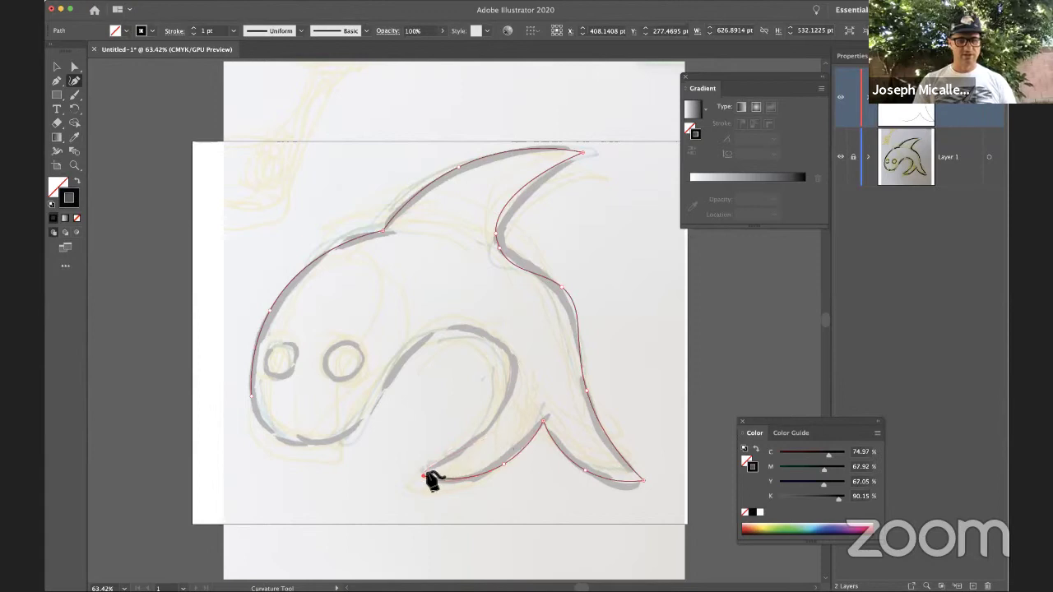
click(499, 410)
key(super+z)
click(423, 475)
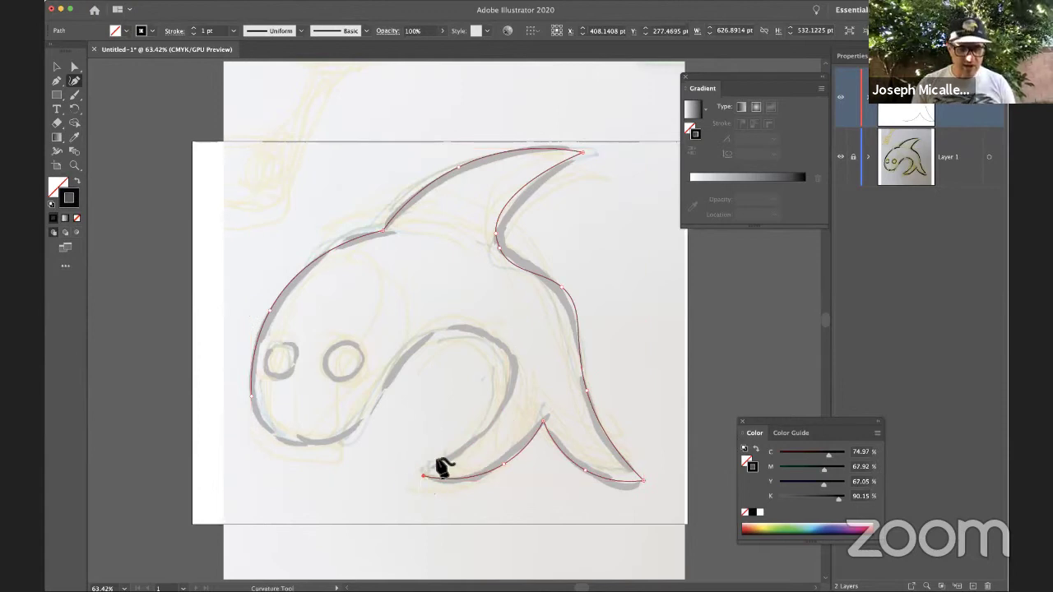
Trace the inner curve of the tail, the belly and the chin, and close the outline at its starting point.
click(498, 418)
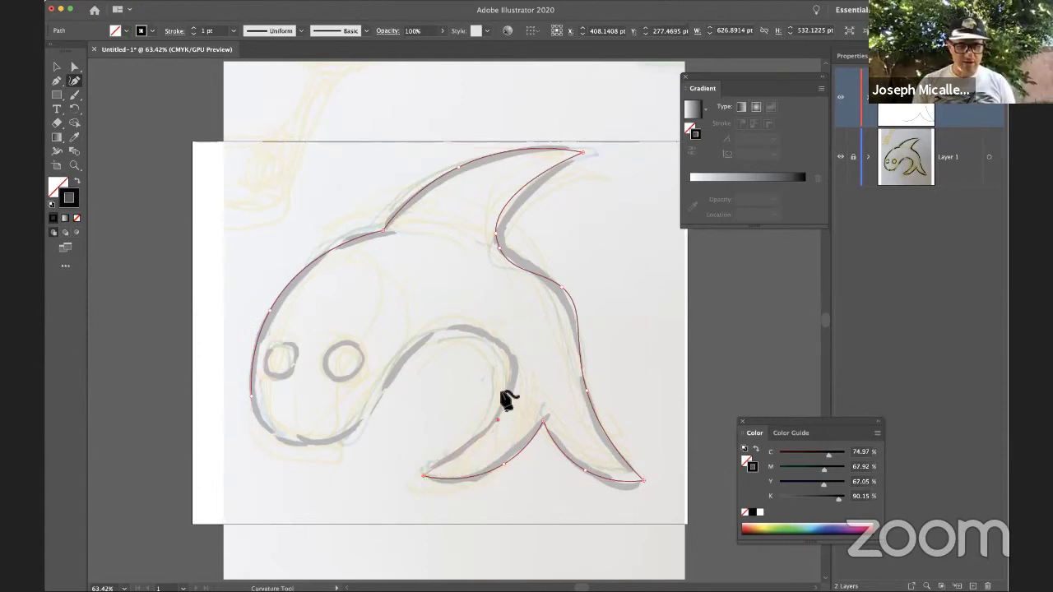
click(504, 345)
click(426, 337)
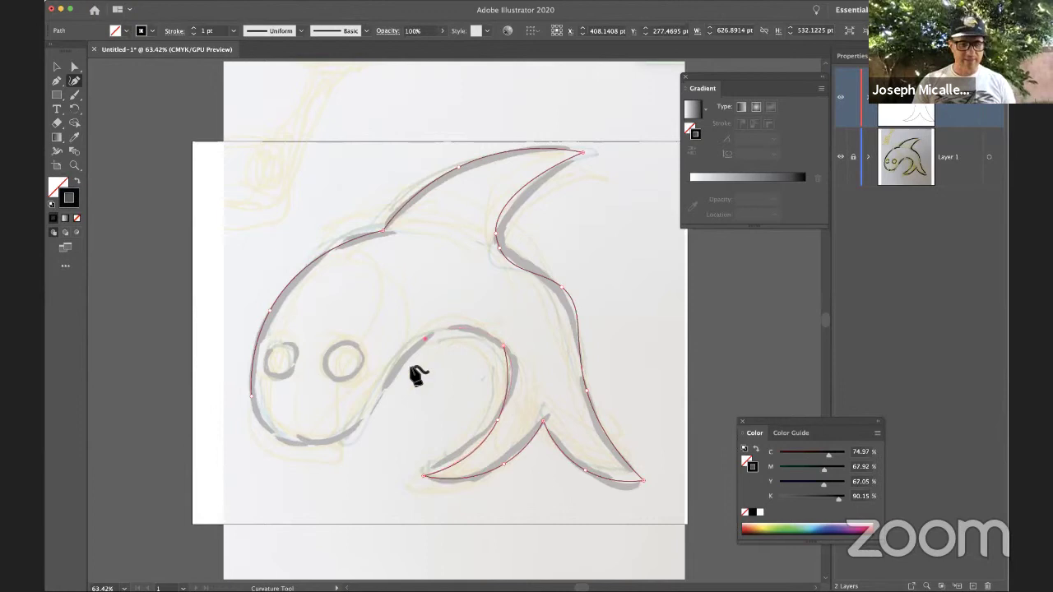
click(361, 429)
click(291, 445)
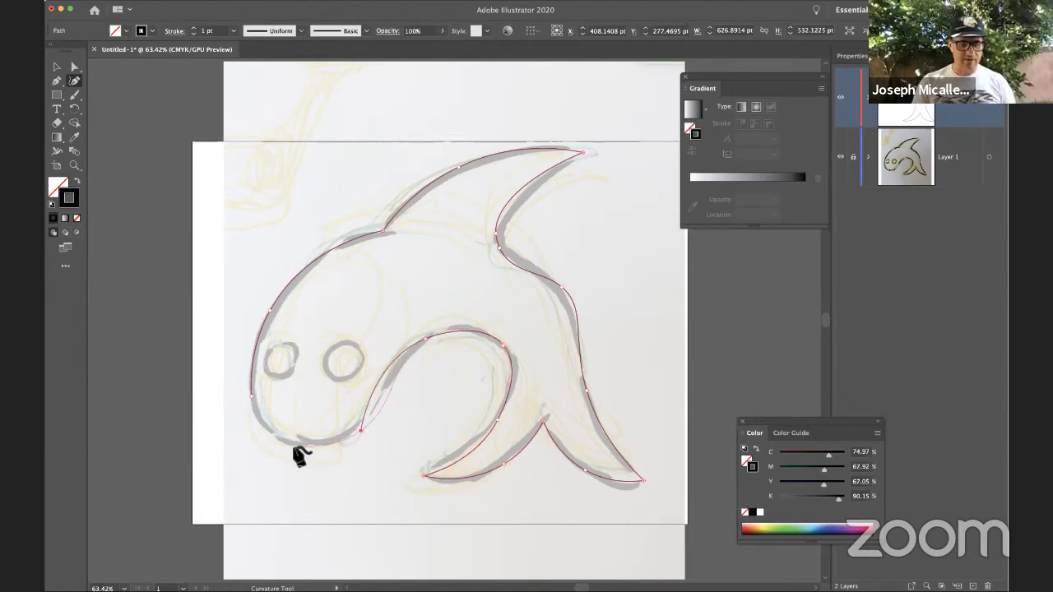
click(250, 398)
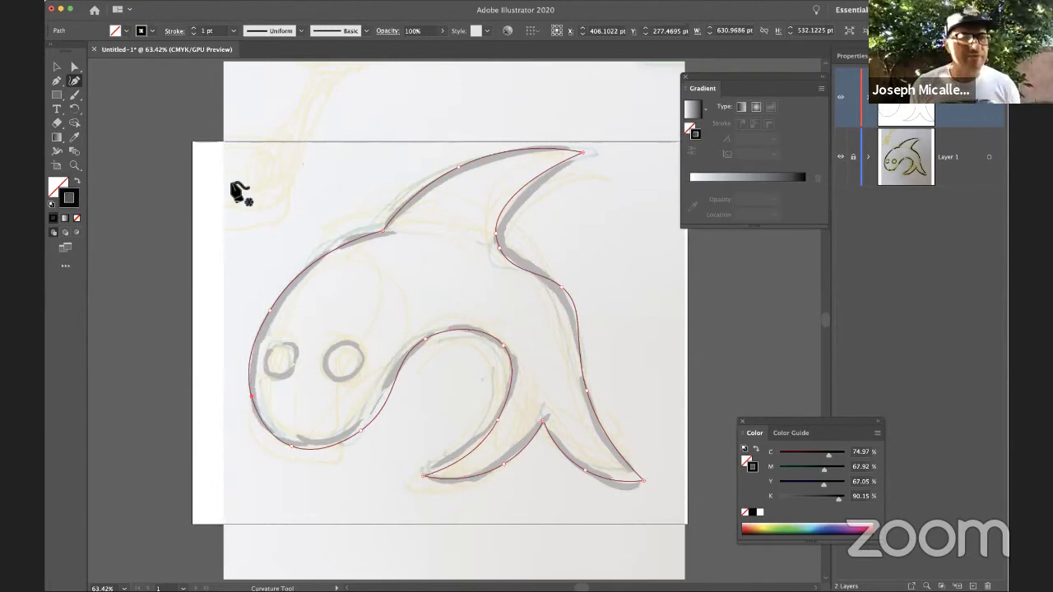
Set the whale outline's stroke weight to 7 pt.
click(194, 28)
click(193, 28)
click(193, 28)
click(193, 28)
click(193, 28)
click(193, 28)
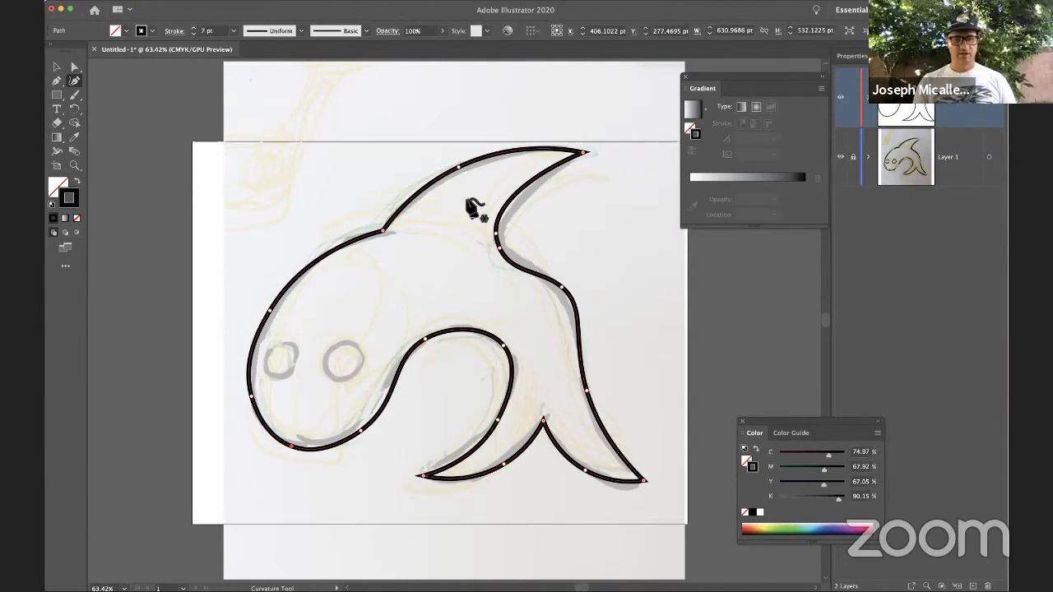
Reshape the back behind the dorsal fin by adjusting the curve handles between the fin base and the next anchor, and deselect the outline.
key(a)
click(500, 248)
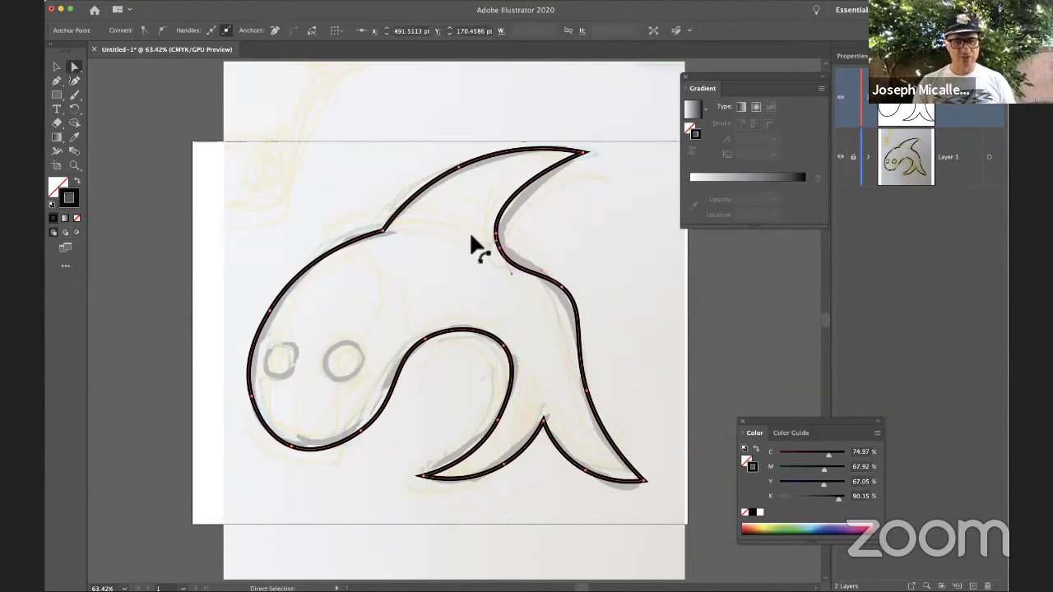
drag(510, 272, 528, 263)
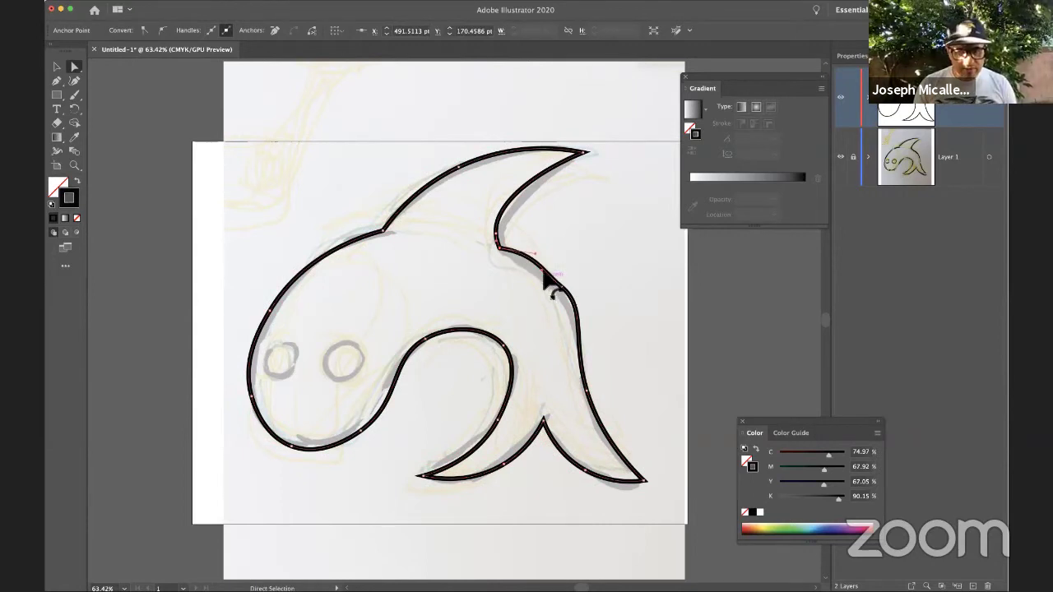
drag(541, 271, 566, 288)
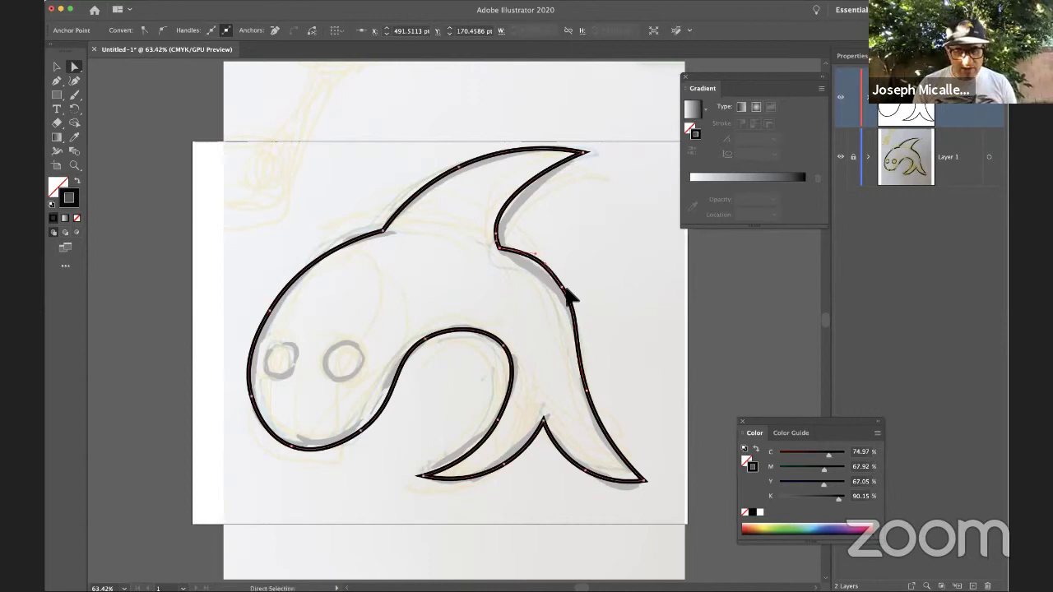
click(582, 255)
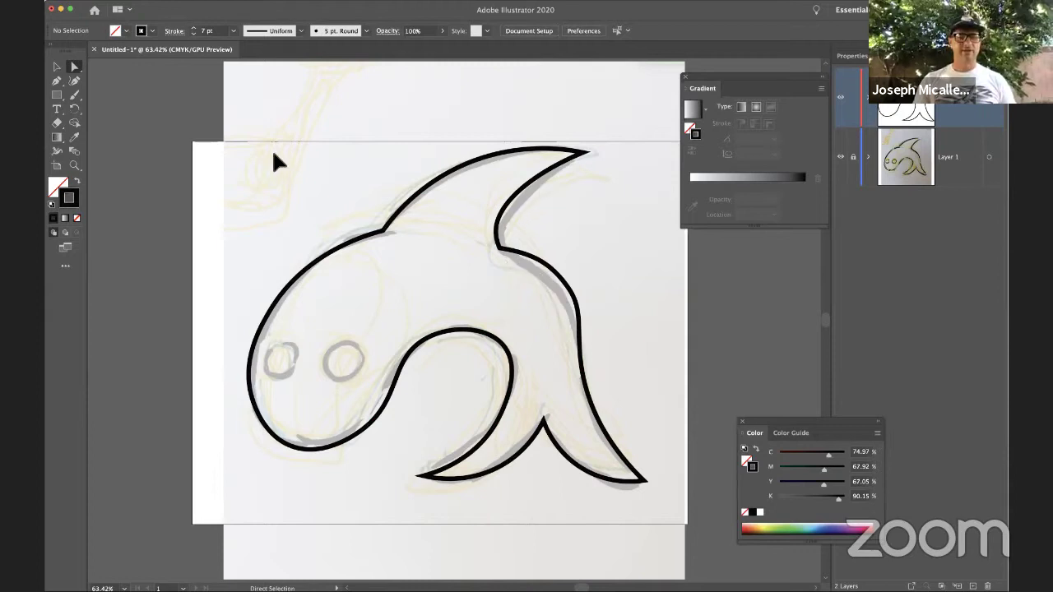
Draw an ellipse over each of the two sketched eyes, the right one about 54 by 44 pt.
click(58, 97)
click(58, 97)
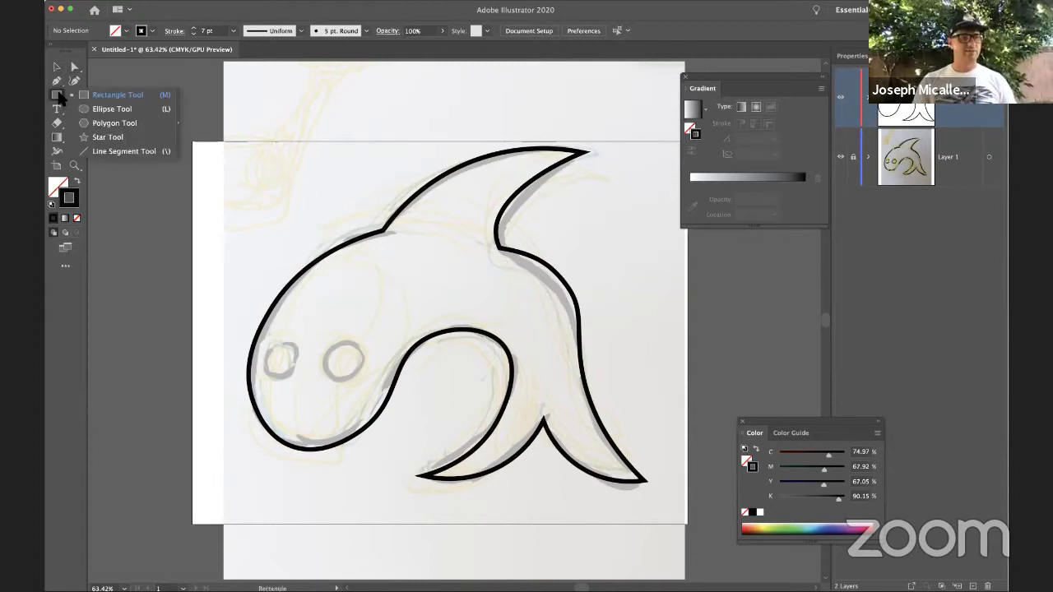
key(l)
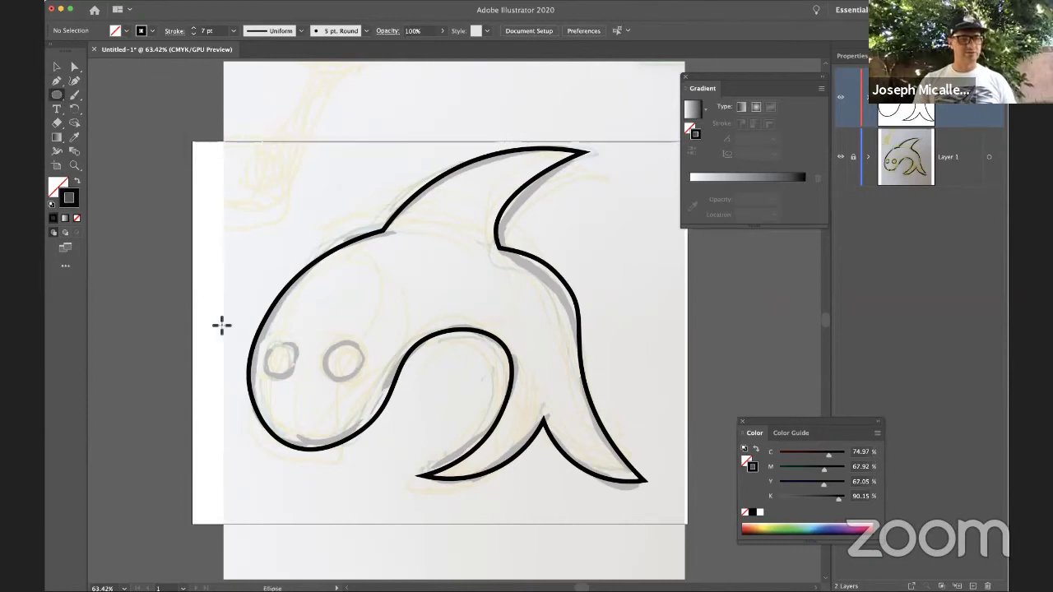
mouse_move(271, 357)
mouse_down()
mouse_move(300, 383)
mouse_move(360, 384)
mouse_up()
key(p)
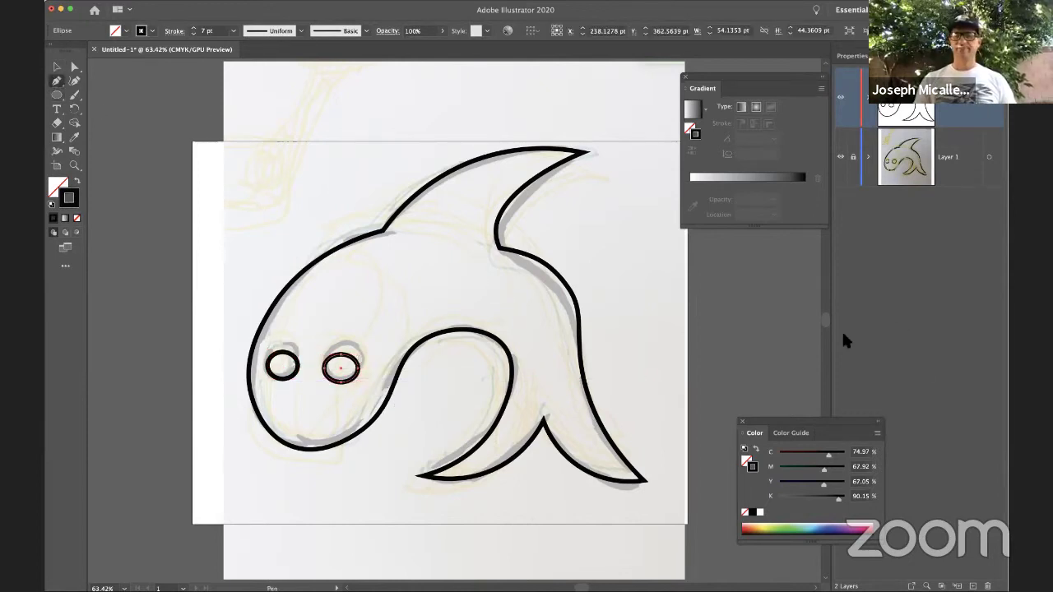
Hide the sketch on Layer 1 and deselect the eye ellipse.
click(846, 164)
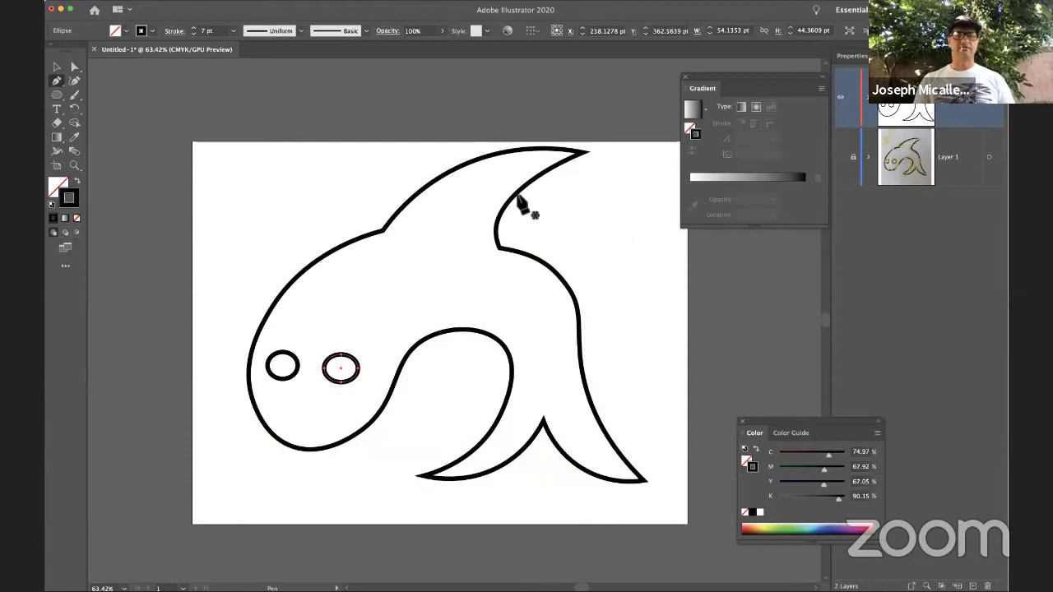
click(54, 69)
click(250, 181)
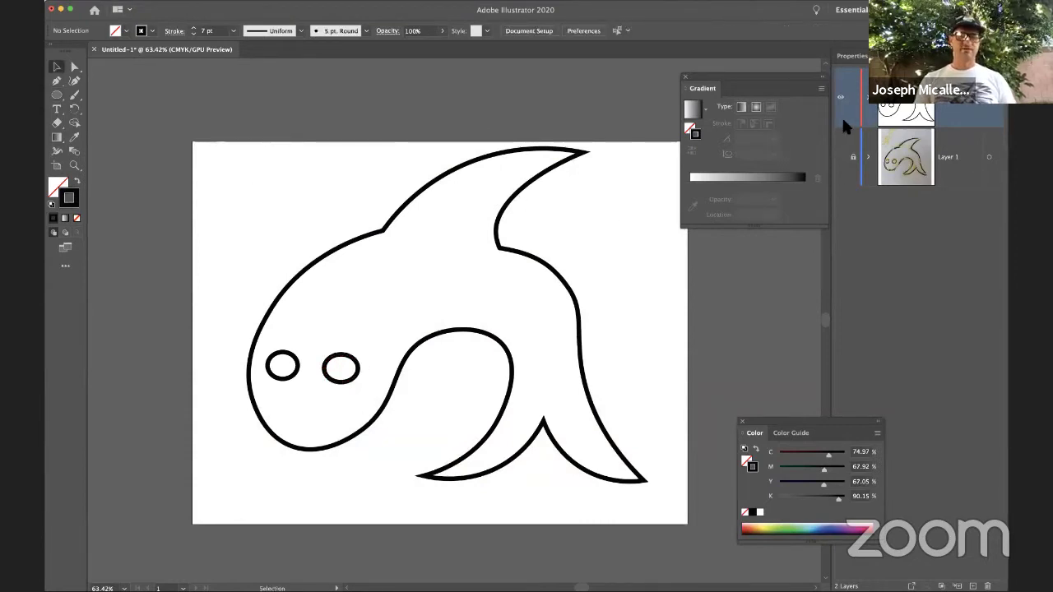